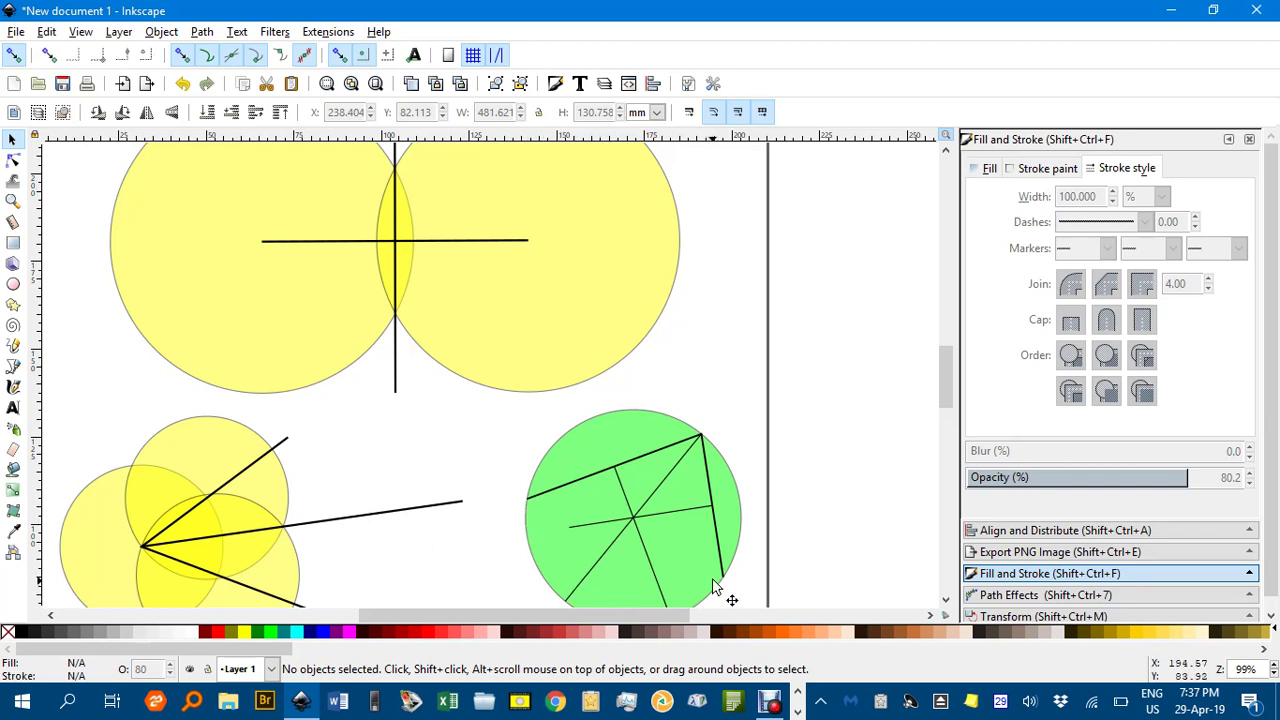
# - Pan the canvas left to reveal blank space beside the yellow and green constructions
pyautogui.moveTo(790, 483); pyautogui.dragTo(42, 486)
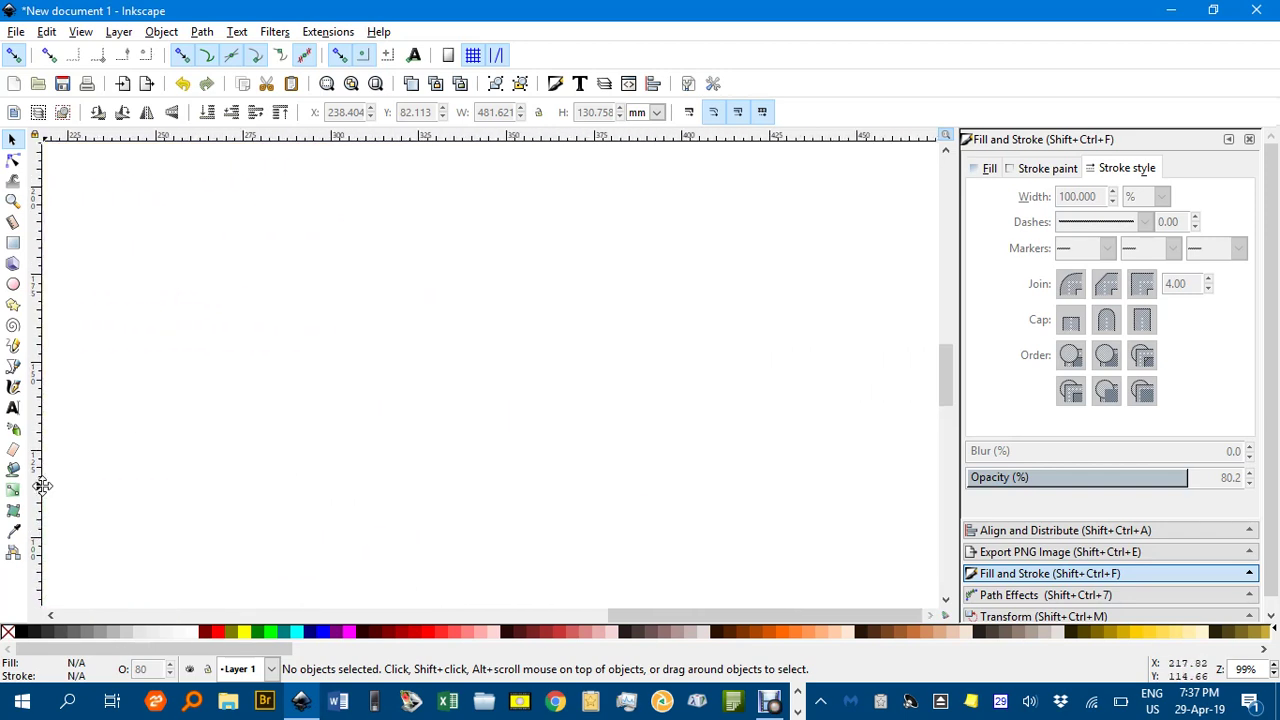
# - Draw a slanted two-node straight line and set its stroke width to 0.8 mm
pyautogui.click(14, 369)
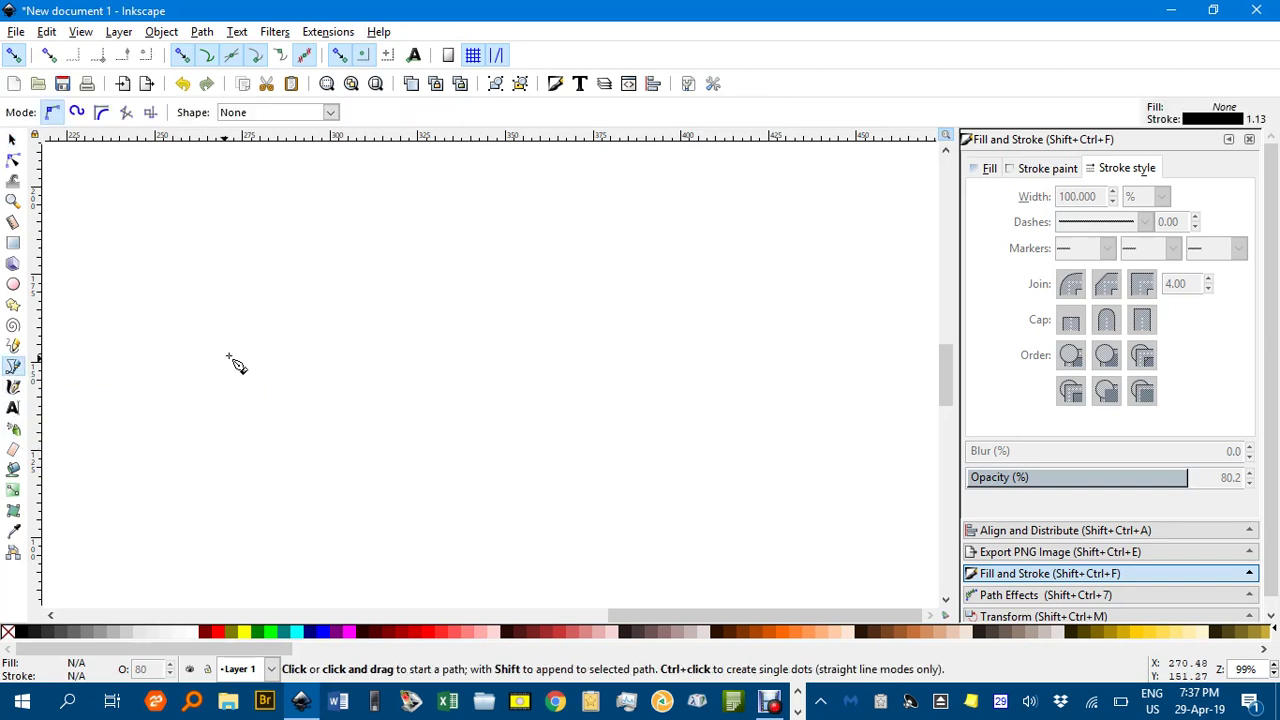
pyautogui.click(204, 414)
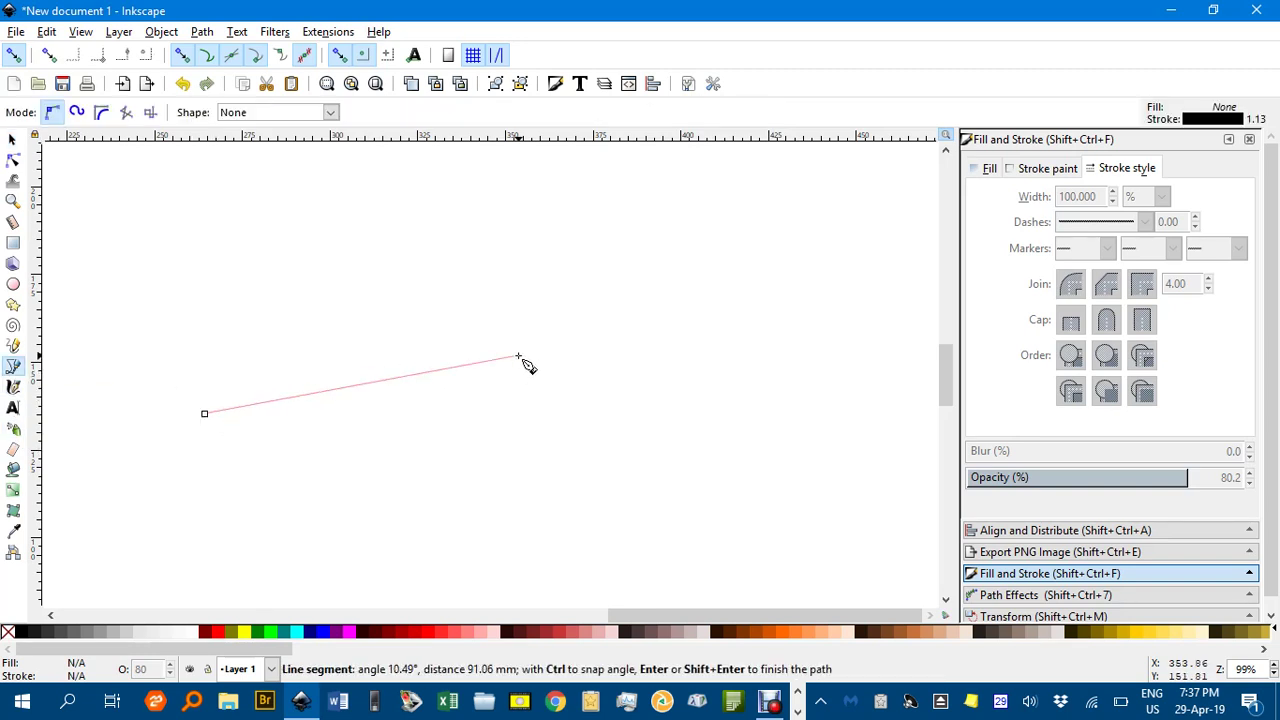
pyautogui.doubleClick(470, 370)
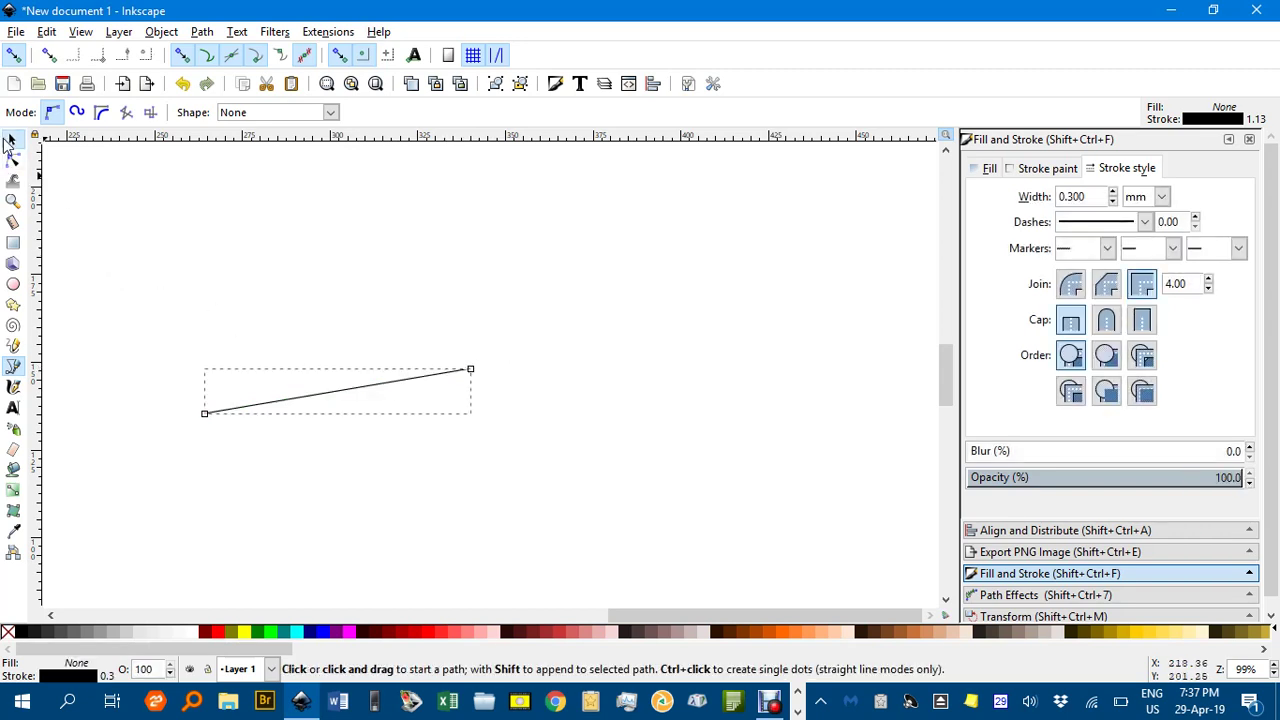
pyautogui.click(11, 140)
pyautogui.click(1112, 193)
pyautogui.click(1112, 193)
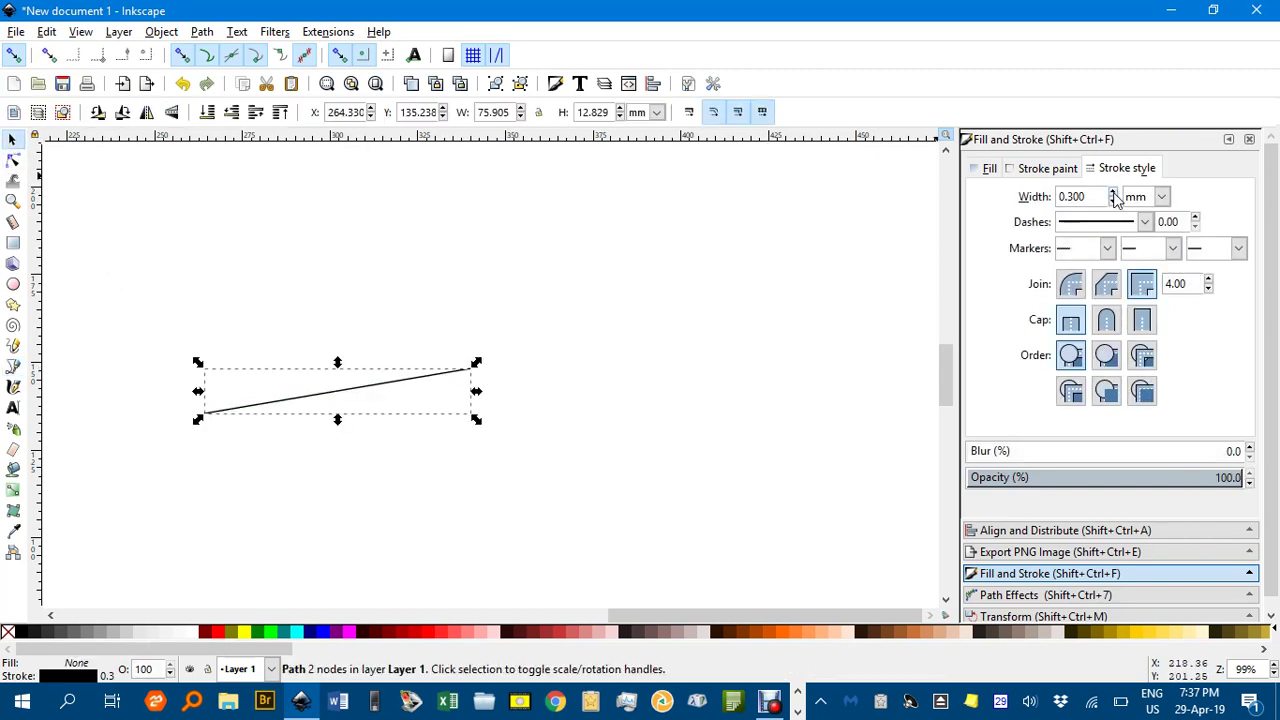
pyautogui.click(1112, 193)
pyautogui.click(1112, 193)
pyautogui.click(1112, 193)
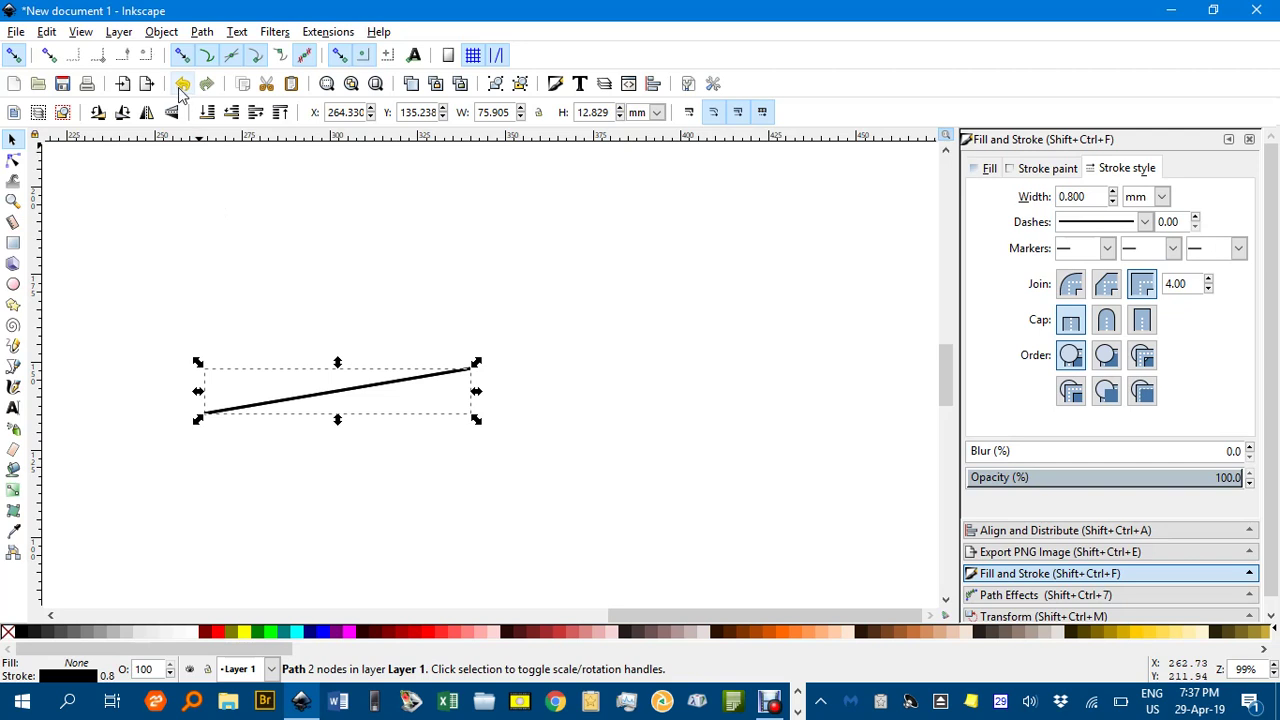
# - Duplicate the line and rotate the copy a quarter turn, then undo it
pyautogui.hotkey('ctrl', 'd')
pyautogui.click(123, 115)
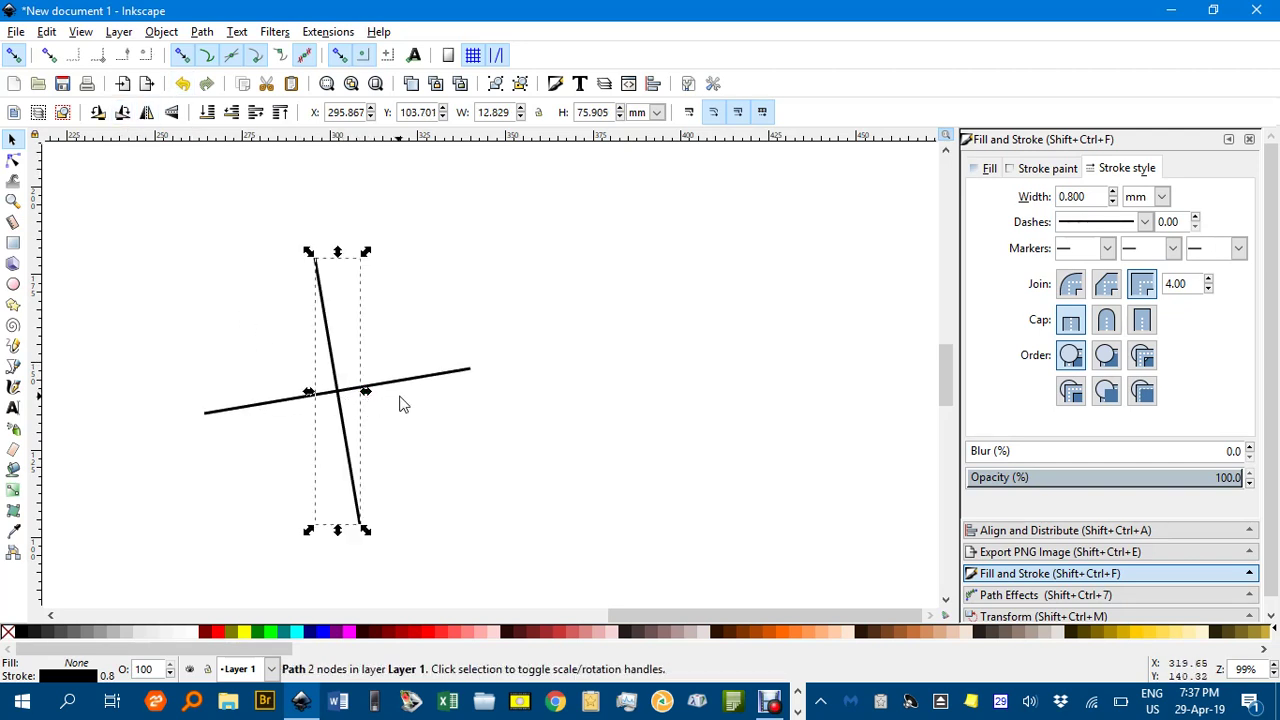
pyautogui.hotkey('ctrl', 'z')
pyautogui.hotkey('ctrl', 'z')
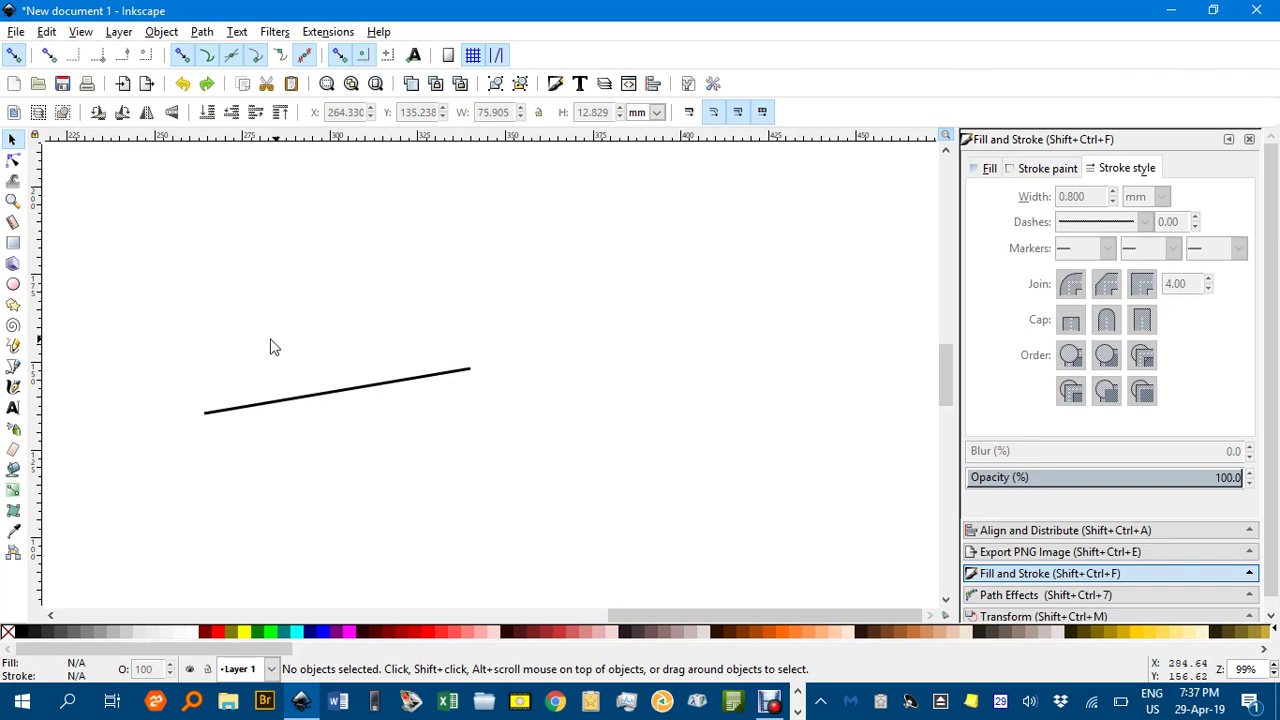
# - Draw a large aqua circle at 43% opacity and drag it onto the line's right endpoint
pyautogui.click(13, 285)
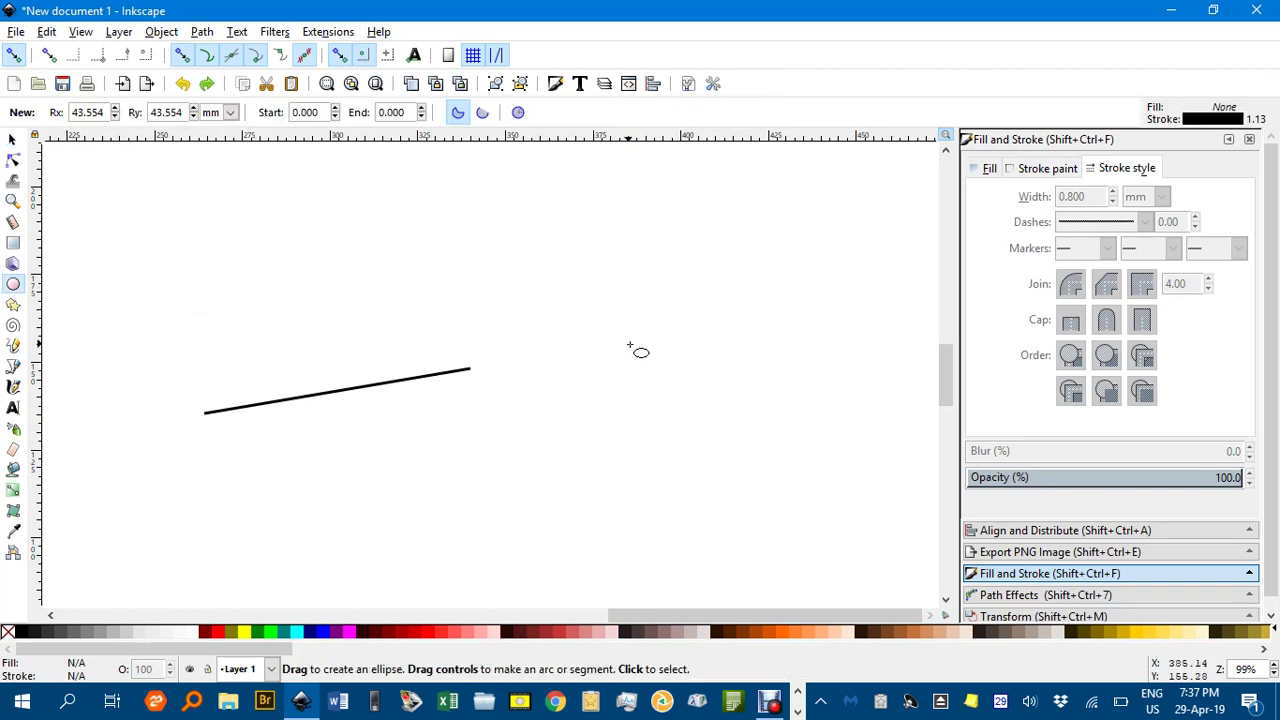
pyautogui.moveTo(639, 357)
pyautogui.mouseDown()
pyautogui.moveTo(740, 429)
pyautogui.moveTo(819, 517)
pyautogui.mouseUp()
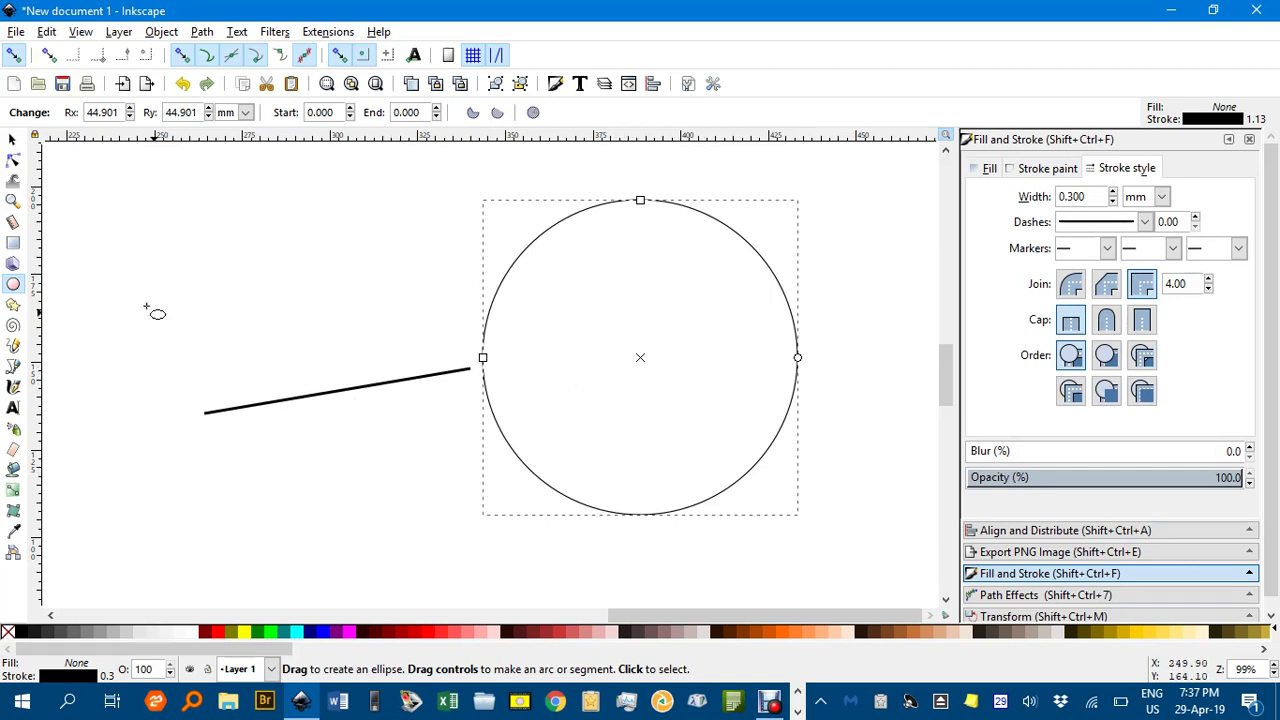
pyautogui.click(298, 633)
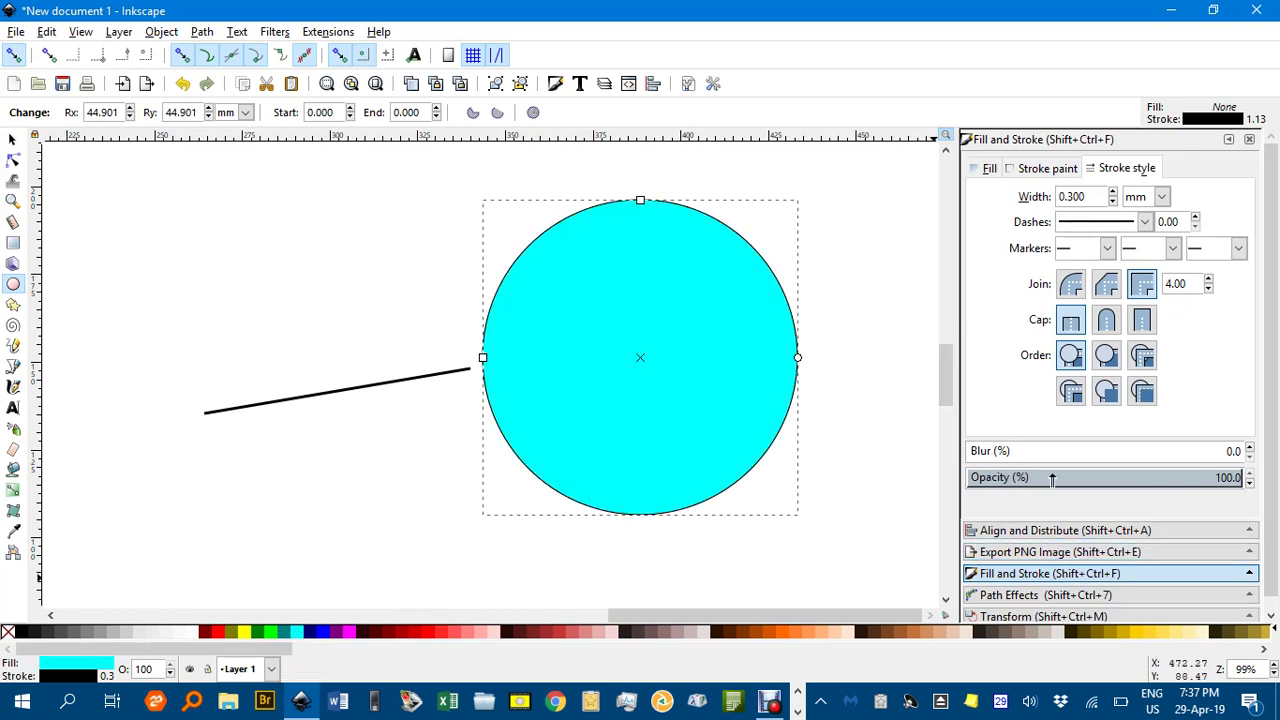
pyautogui.click(1084, 481)
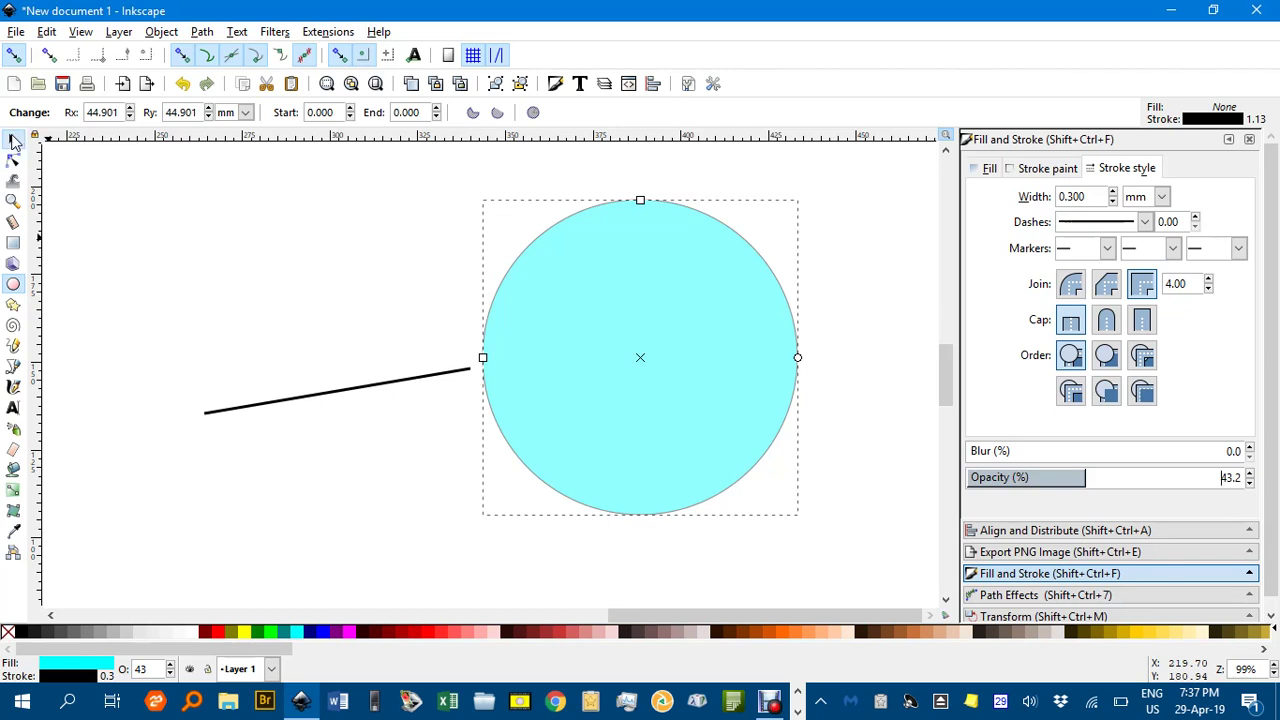
pyautogui.click(13, 139)
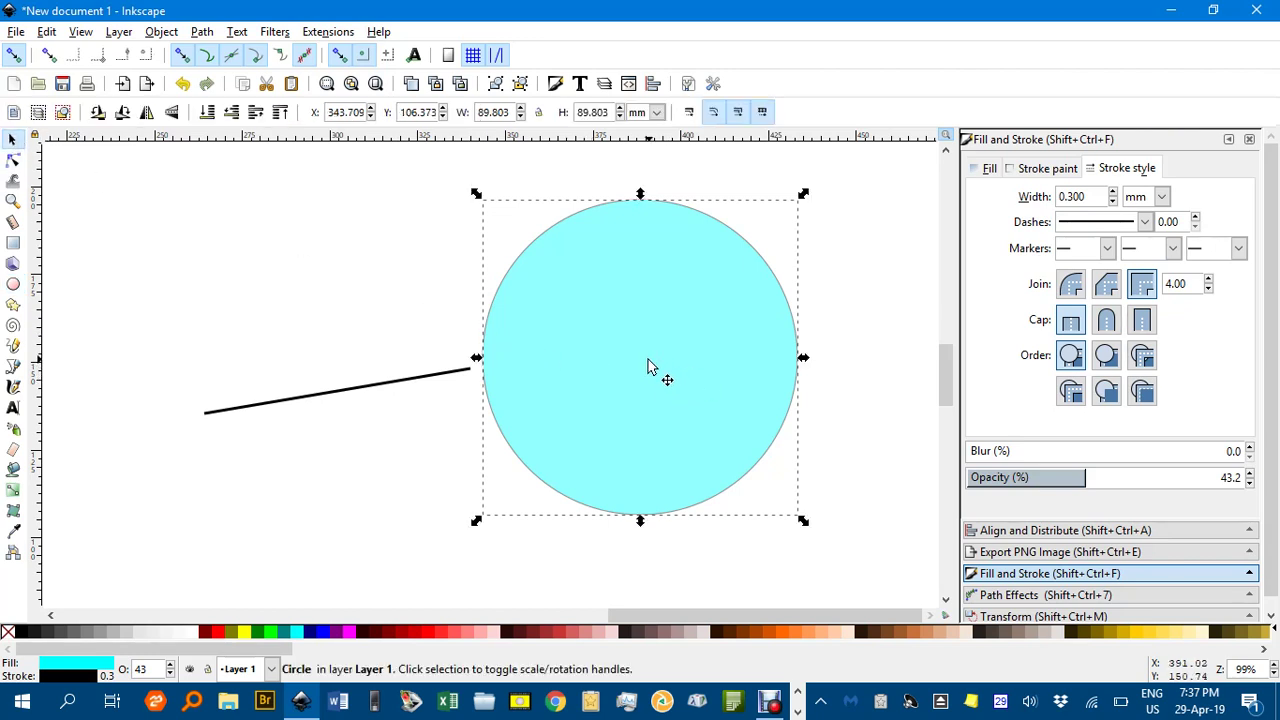
pyautogui.moveTo(644, 369); pyautogui.dragTo(473, 372)
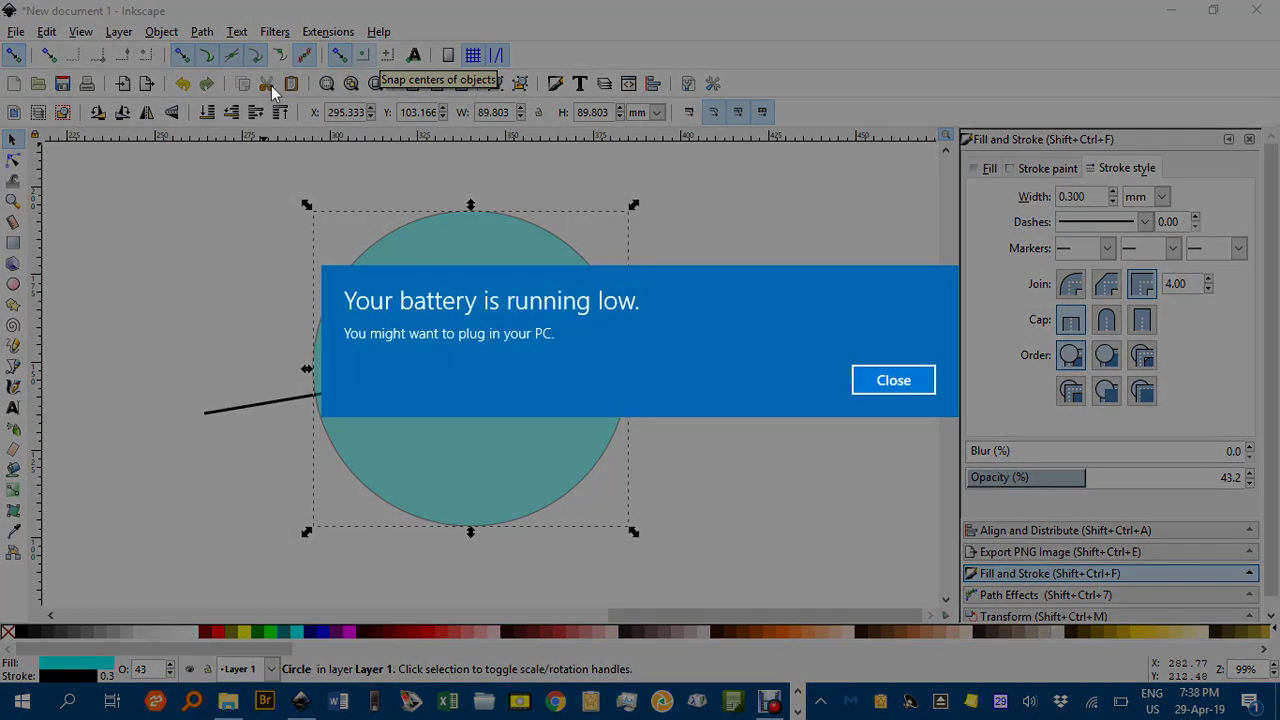
# - Dismiss the battery-low notice and enable snapping to paths
pyautogui.click(886, 380)
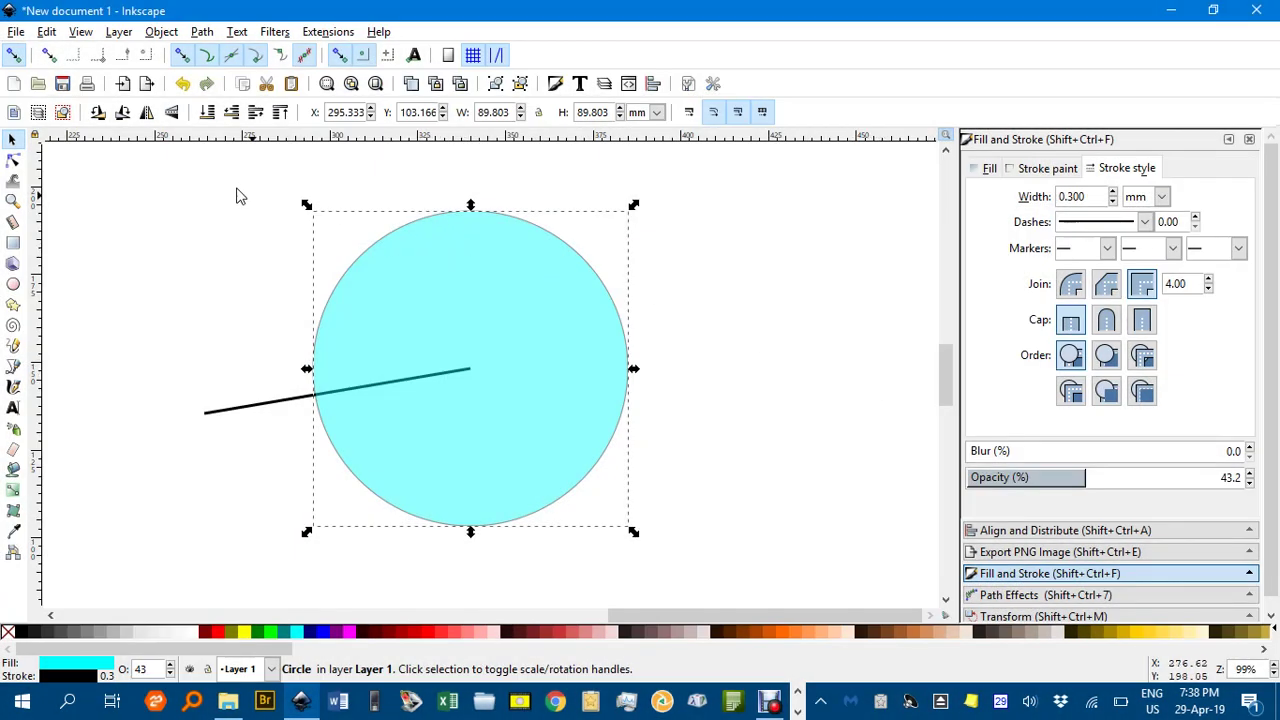
pyautogui.click(206, 58)
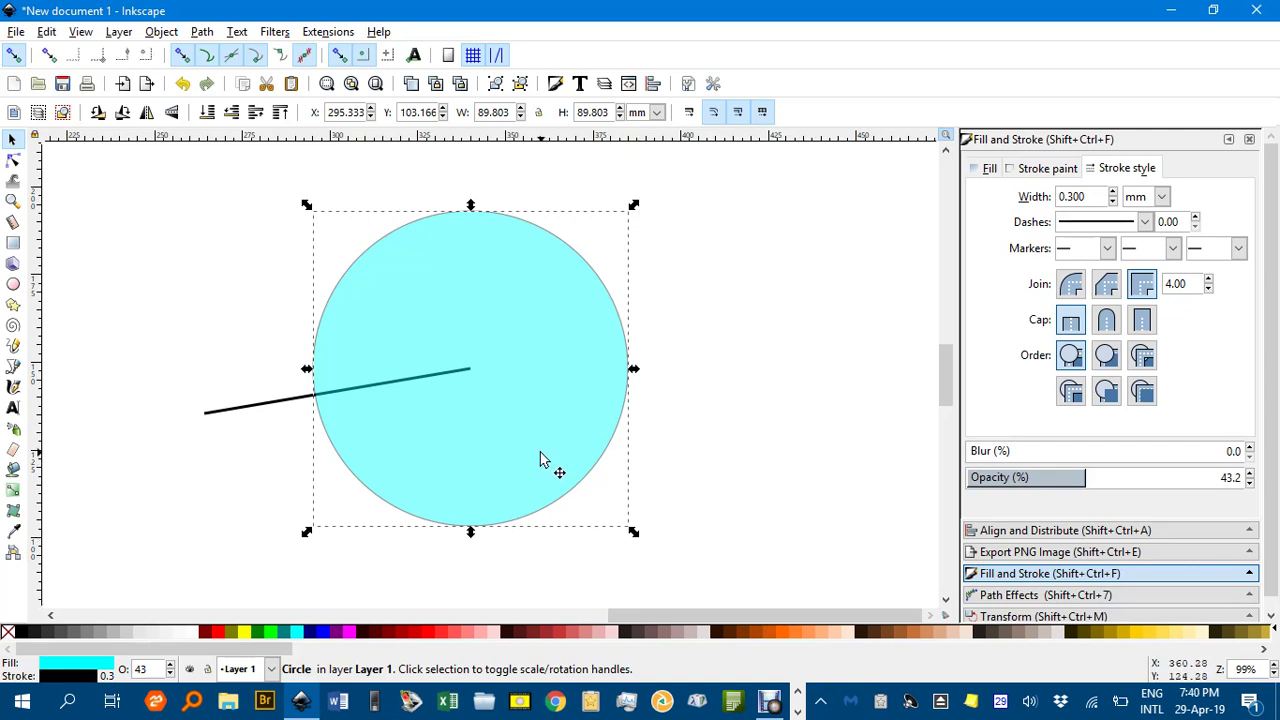
# - Copy the aqua circle onto the line's left end and join the circles' two intersections
pyautogui.hotkey('ctrl', 'd')
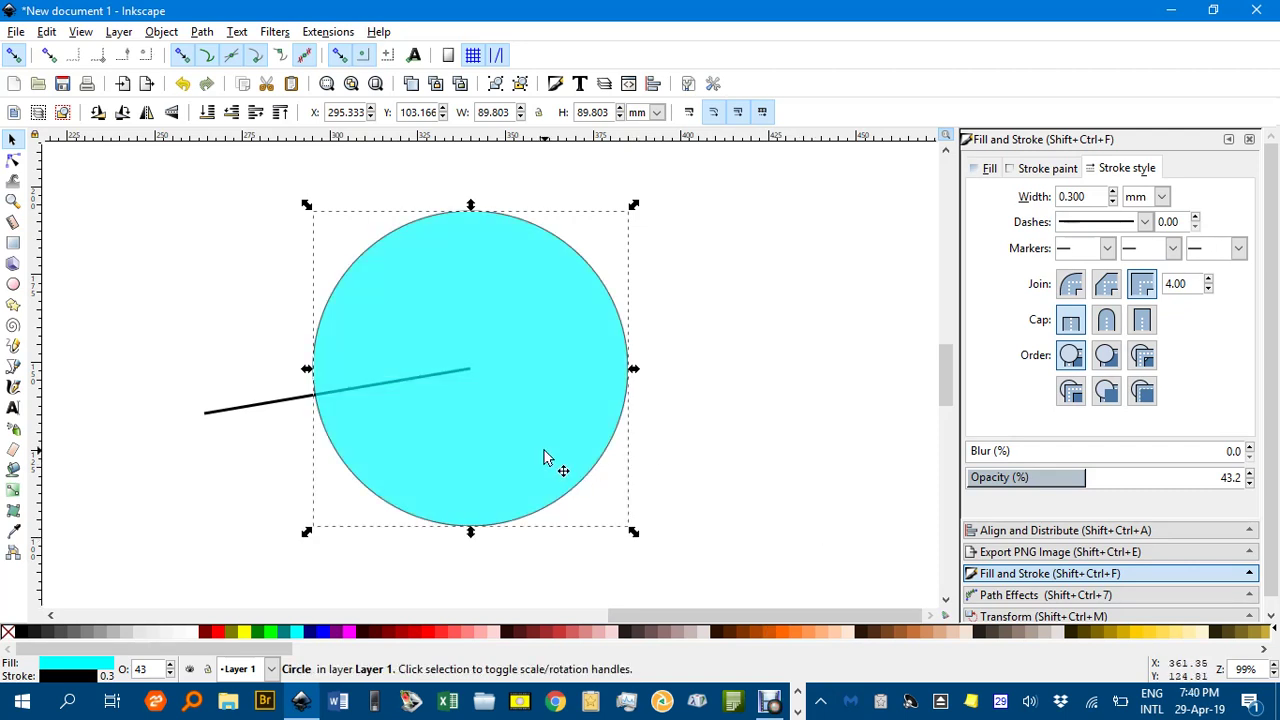
pyautogui.moveTo(548, 460); pyautogui.dragTo(273, 502)
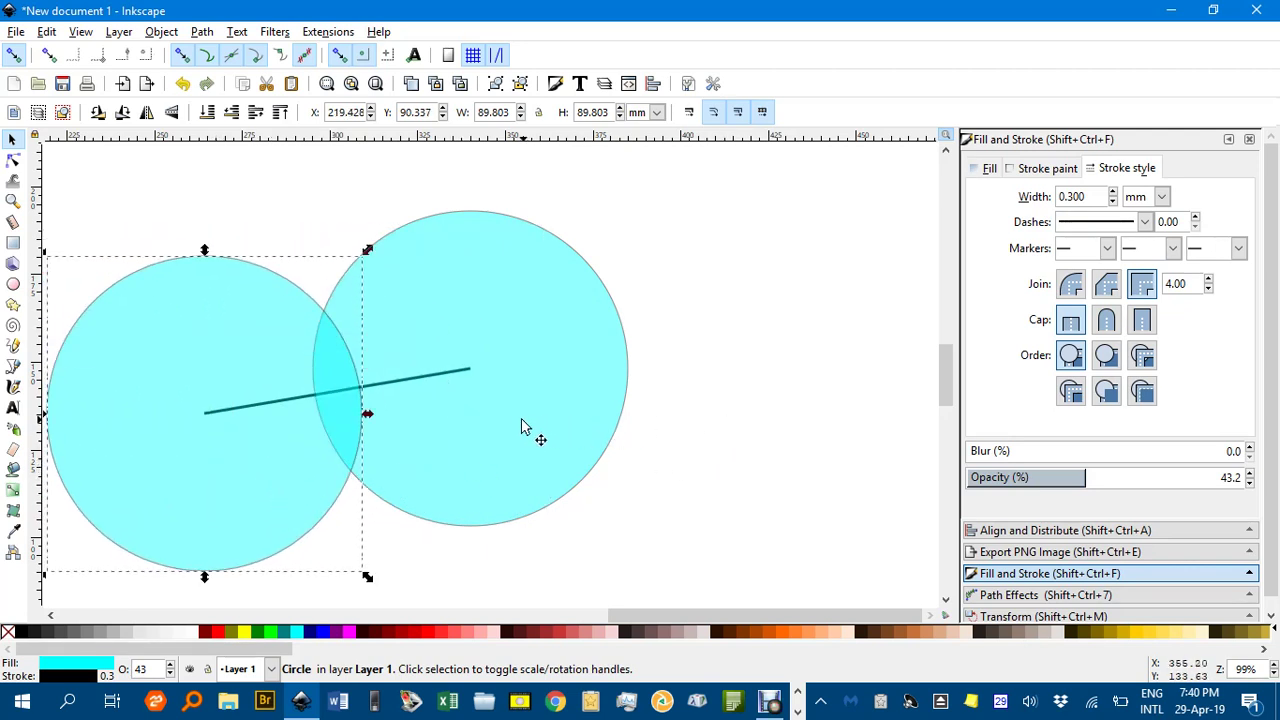
pyautogui.press('b')
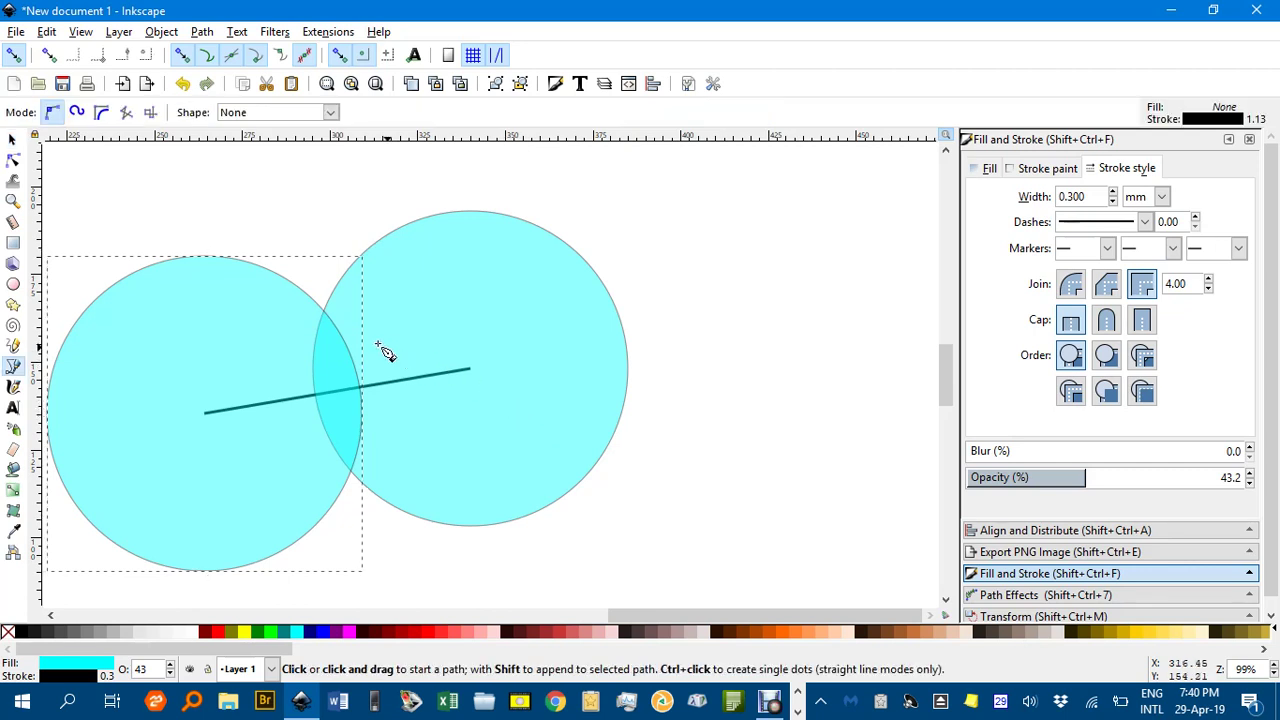
pyautogui.click(324, 312)
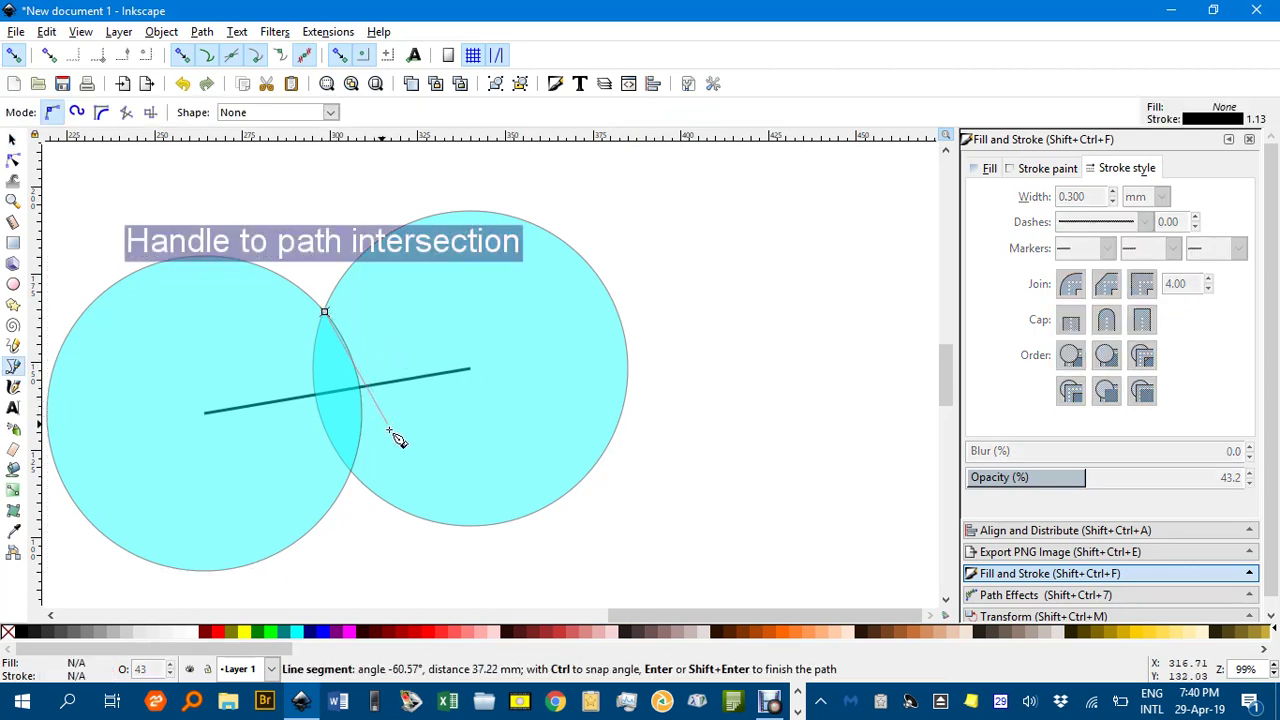
pyautogui.doubleClick(351, 471)
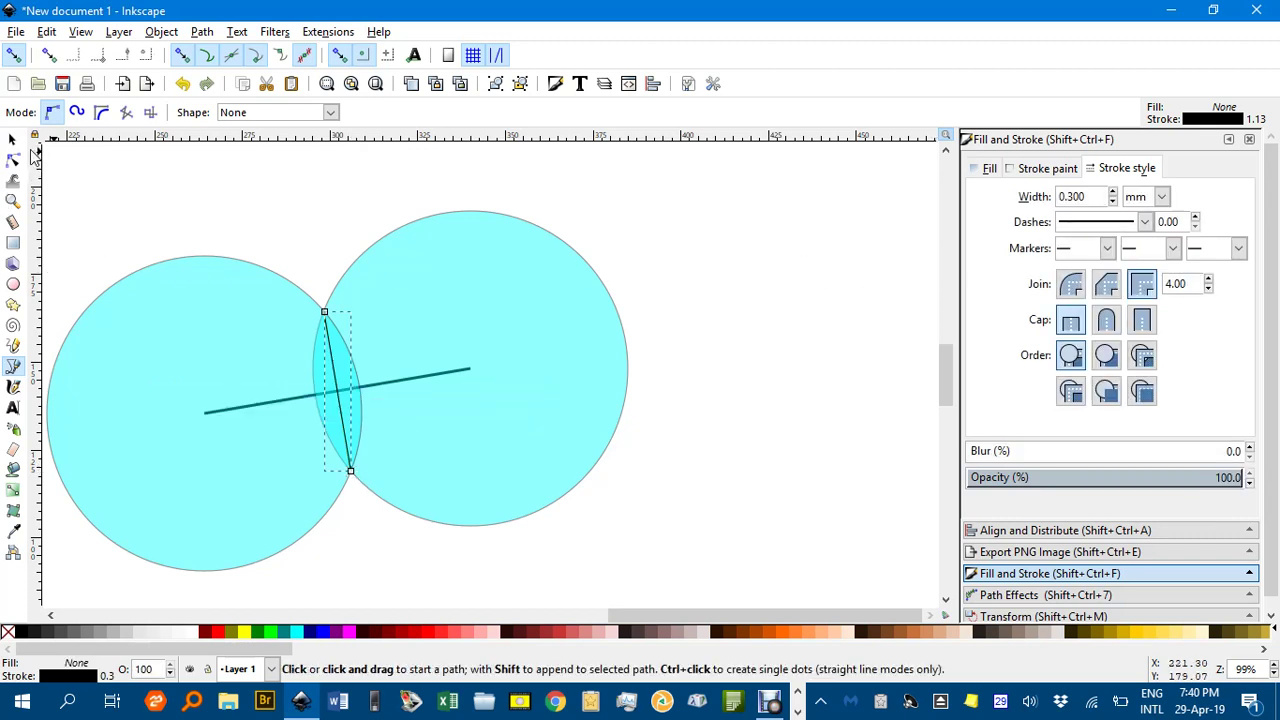
# - Lengthen the bisector line past both circles, upward and downward
pyautogui.click(12, 140)
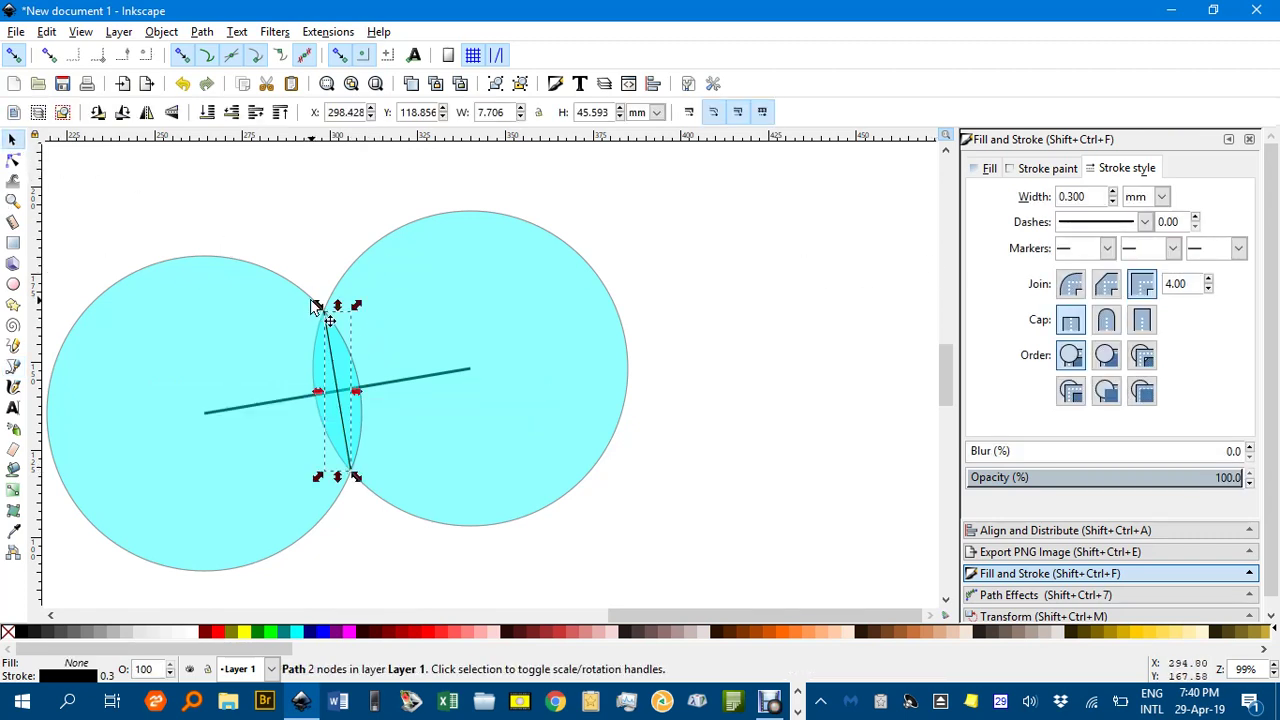
pyautogui.moveTo(316, 305); pyautogui.dragTo(276, 194)
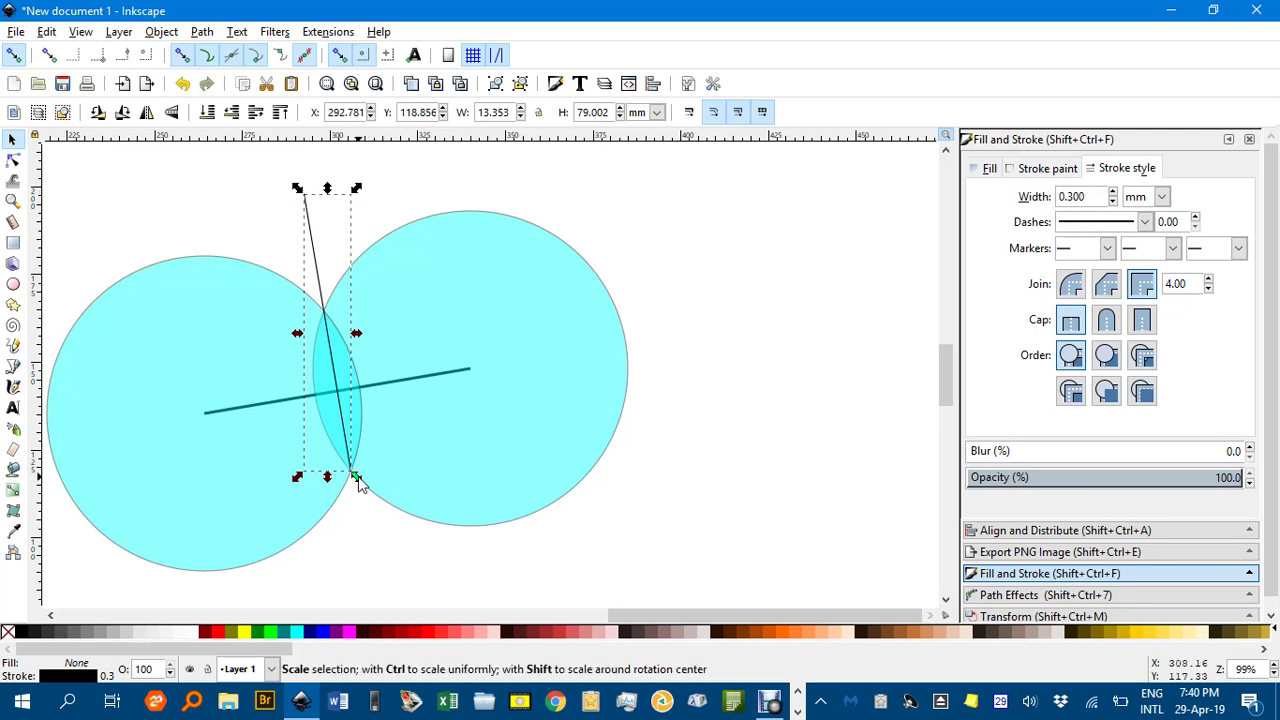
pyautogui.moveTo(358, 480); pyautogui.dragTo(420, 588)
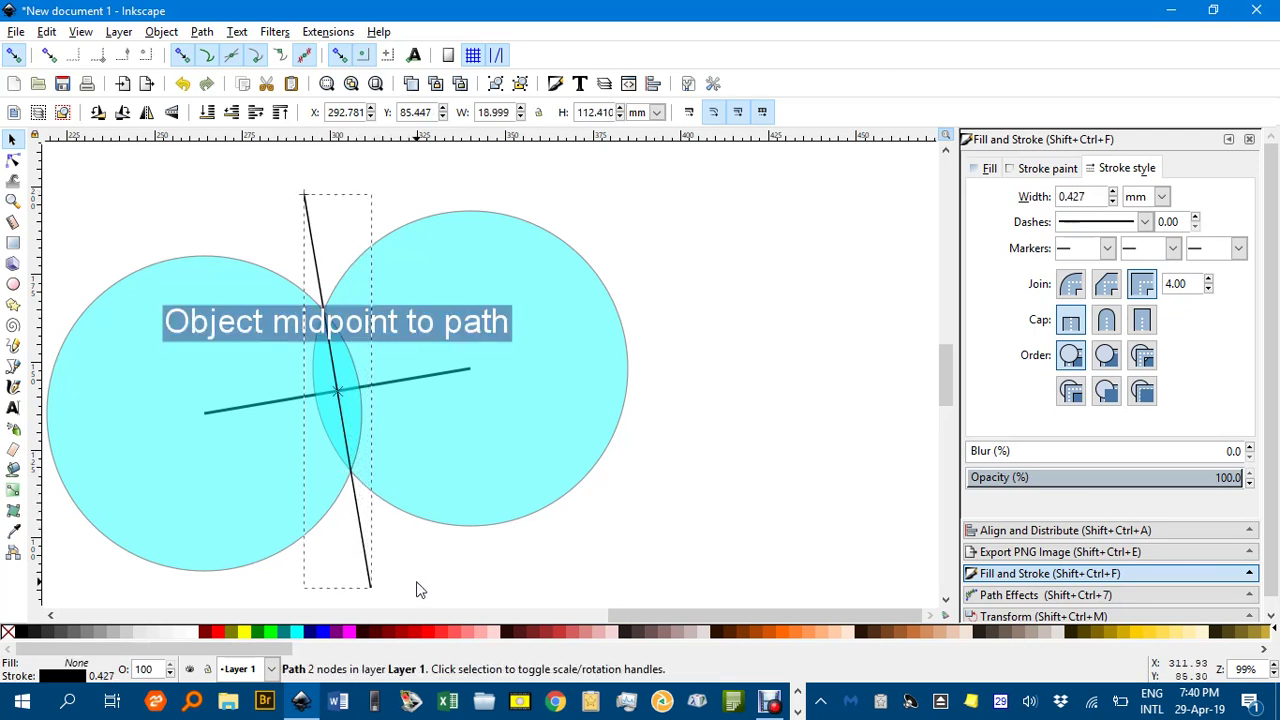
pyautogui.click(715, 517)
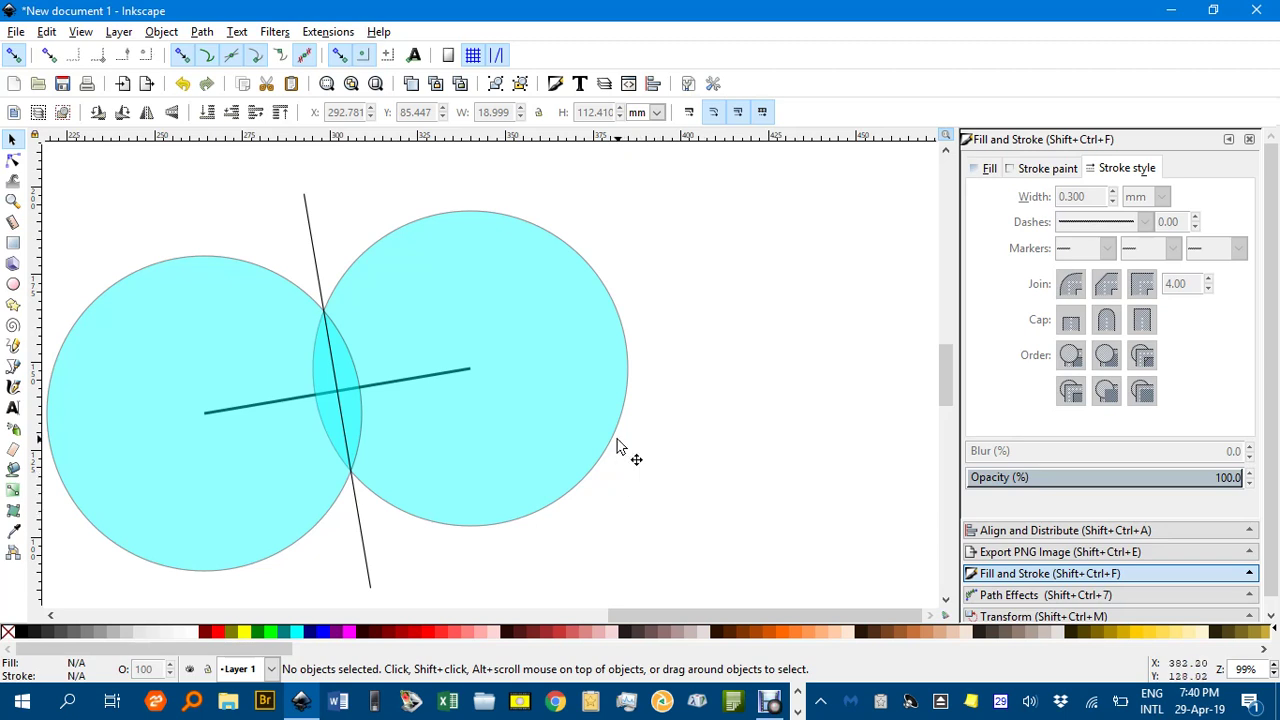
pyautogui.keyDown('ctrl'); pyautogui.scroll(-2, 617, 447); pyautogui.keyUp('ctrl')
# - Draw a two-arm black angle path with a 0.3 mm stroke on blank canvas
pyautogui.moveTo(629, 451); pyautogui.dragTo(190, 443)
pyautogui.keyDown('ctrl'); pyautogui.scroll(2, 286, 417); pyautogui.keyUp('ctrl')
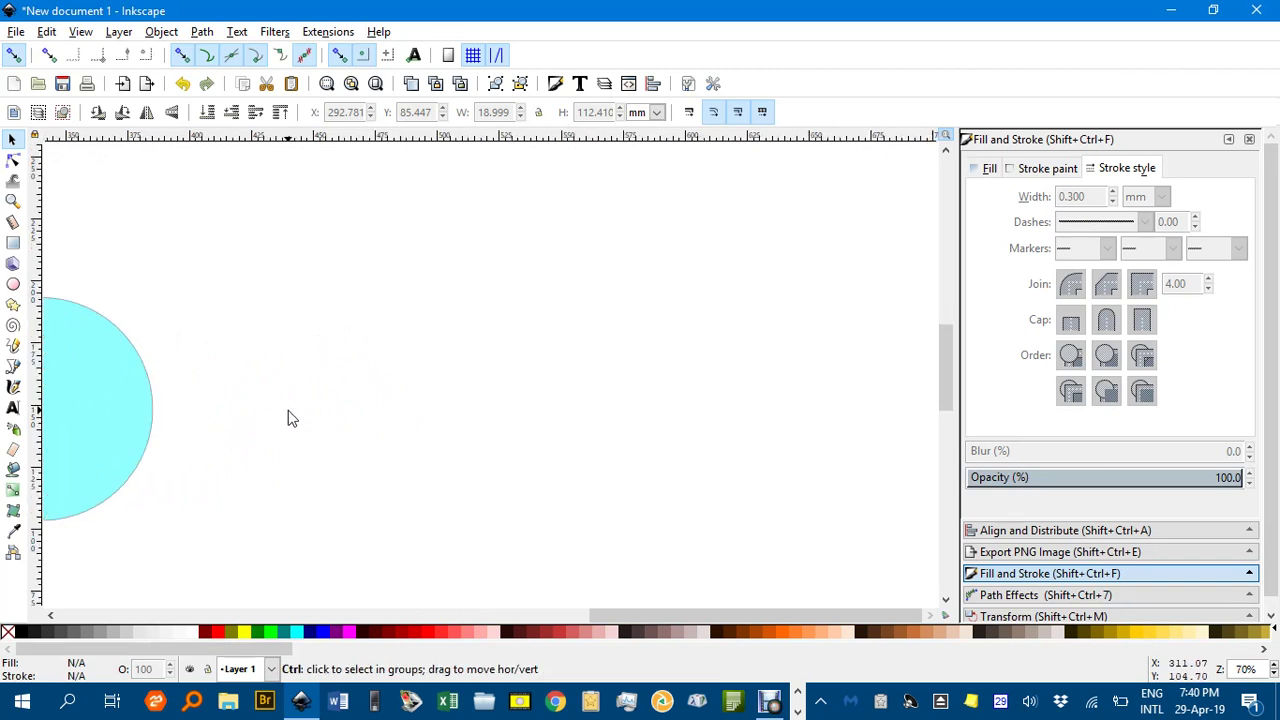
pyautogui.hscroll(8, 281, 409)
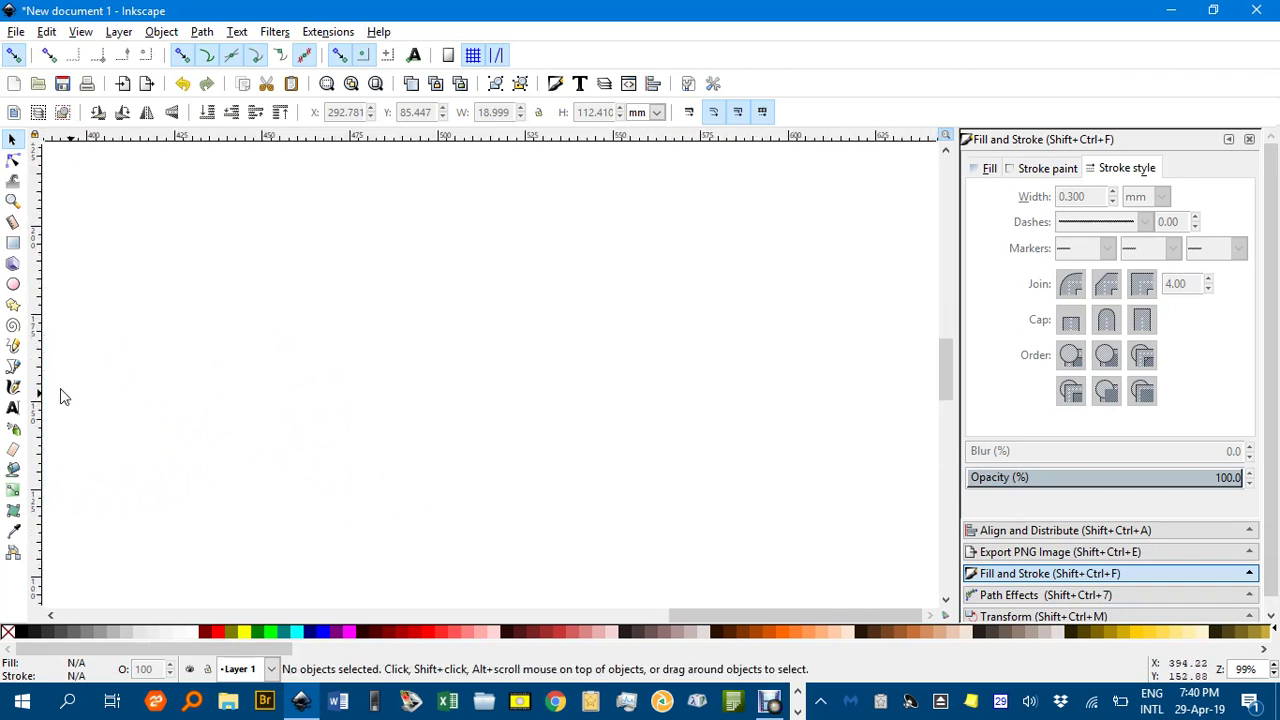
pyautogui.click(13, 366)
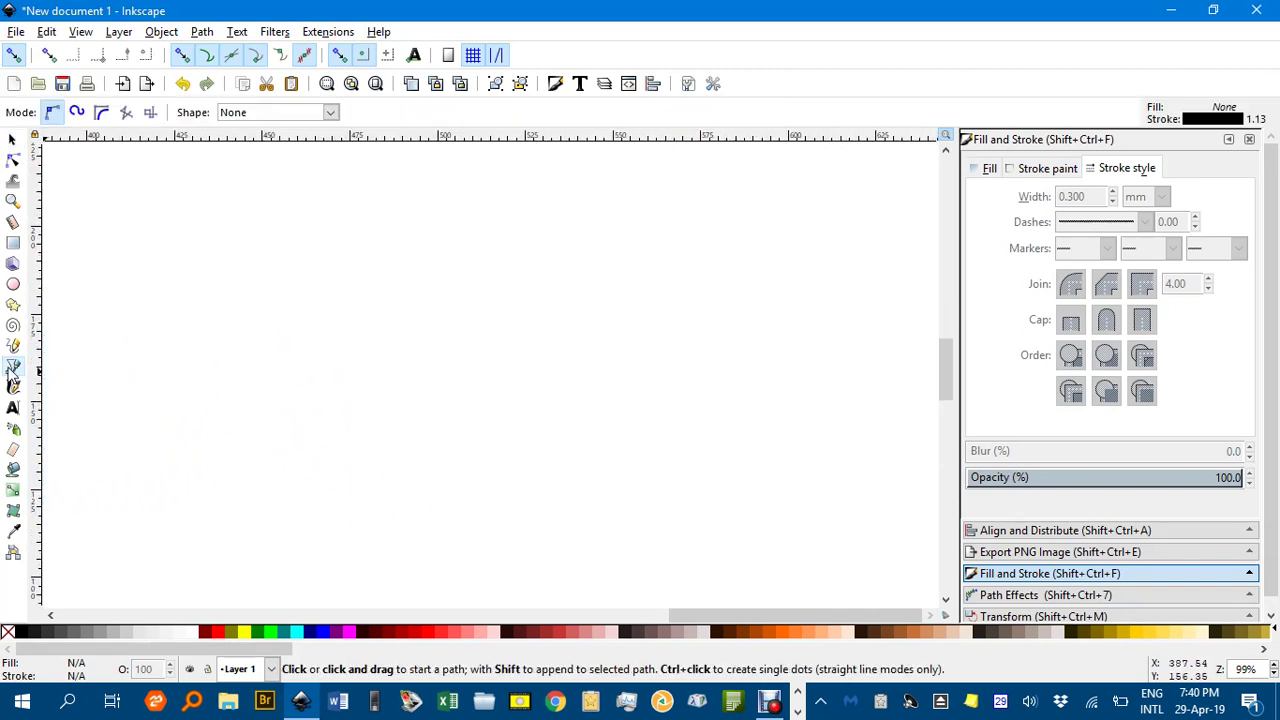
pyautogui.click(372, 271)
pyautogui.click(234, 410)
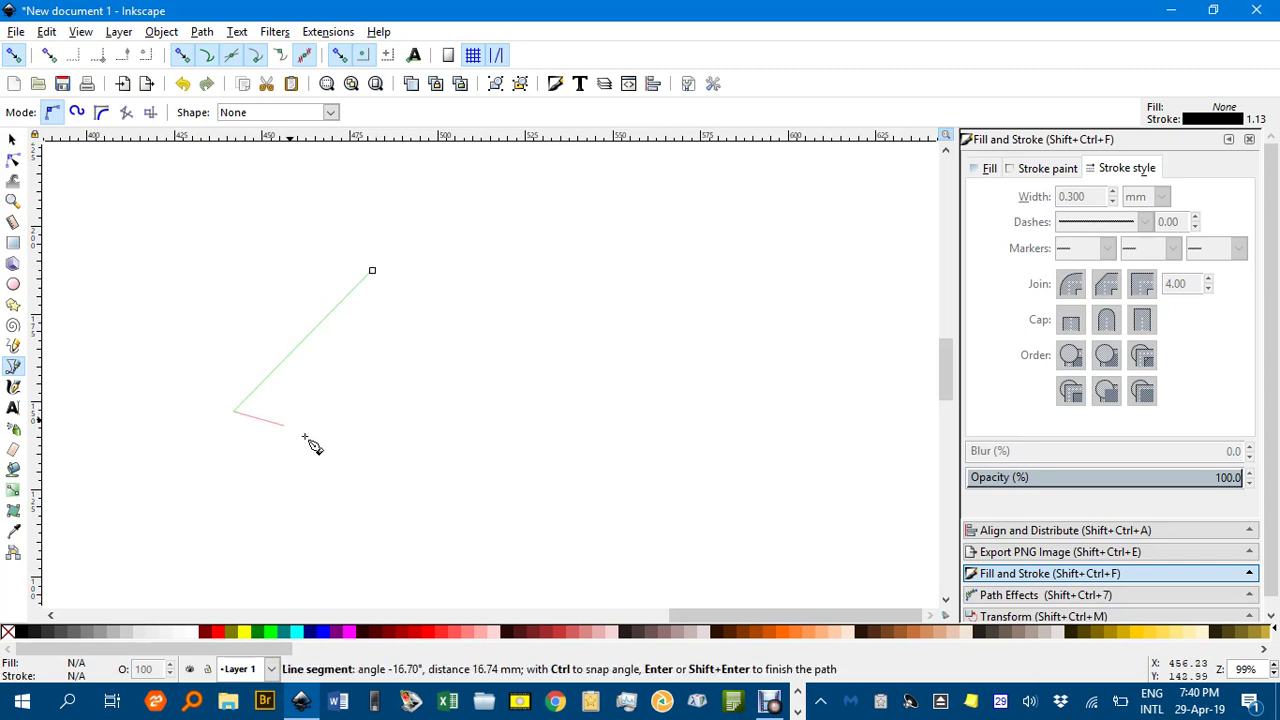
pyautogui.doubleClick(448, 486)
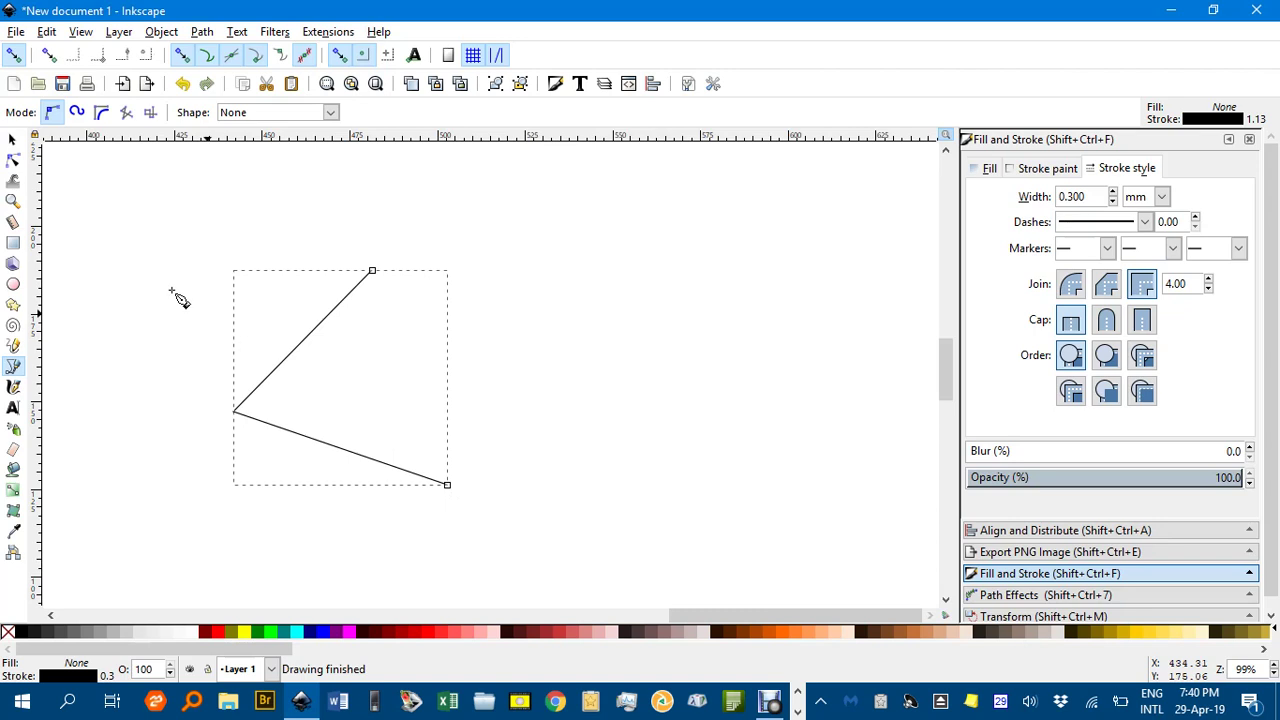
pyautogui.click(13, 140)
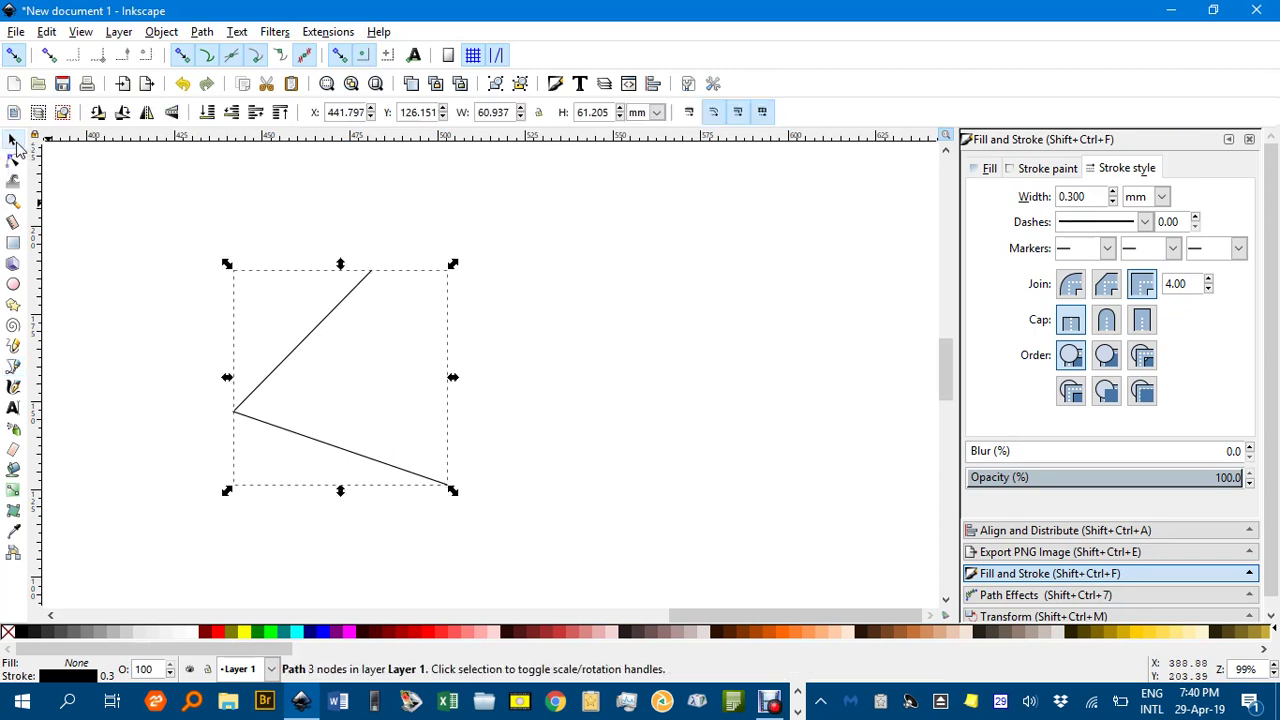
pyautogui.click(255, 318)
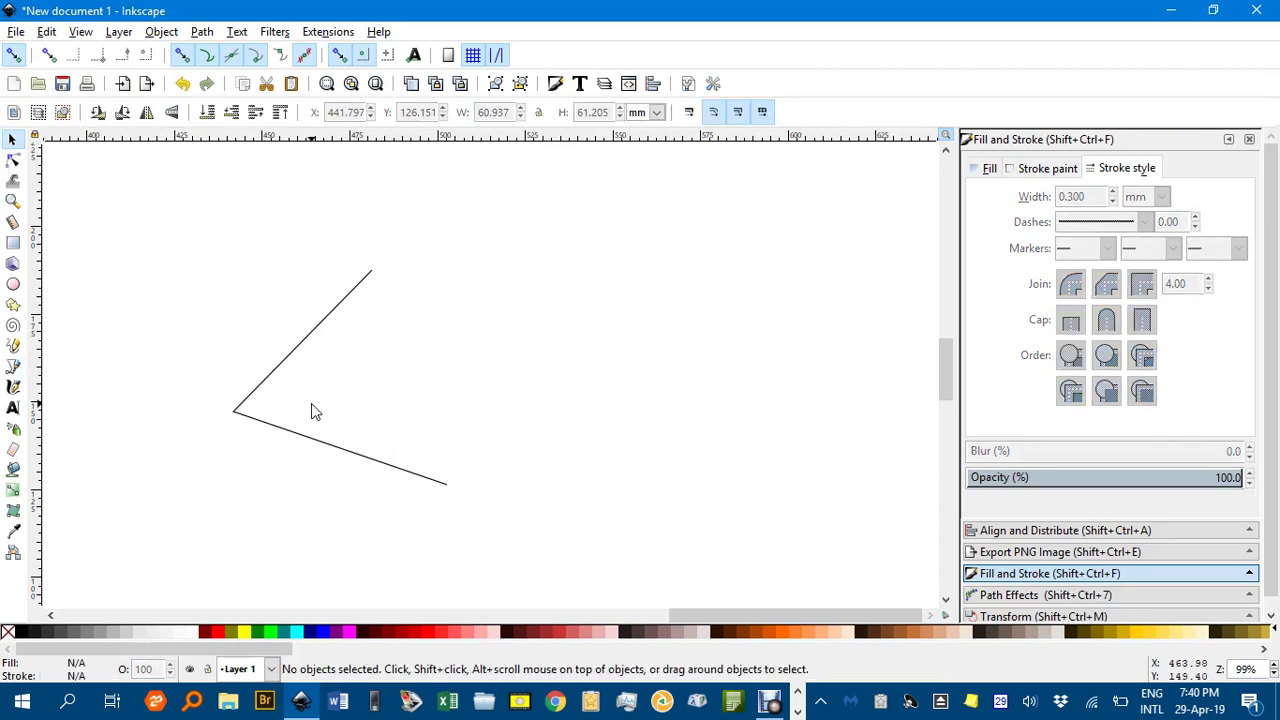
# - Paste a copy of the cyan circle, shrink it to about half size, and centre it on the vertex
pyautogui.hscroll(-5, 303, 403)
pyautogui.click(352, 395)
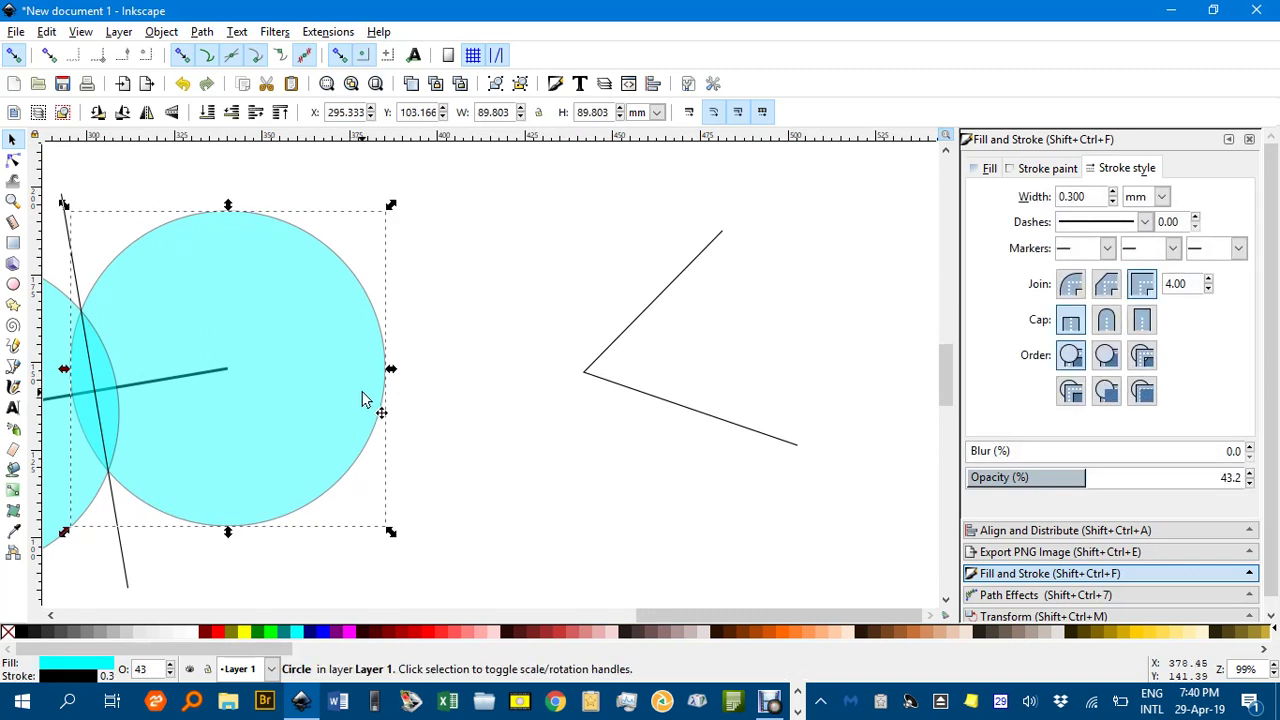
pyautogui.hscroll(4, 256, 434)
pyautogui.hscroll(2, 256, 434)
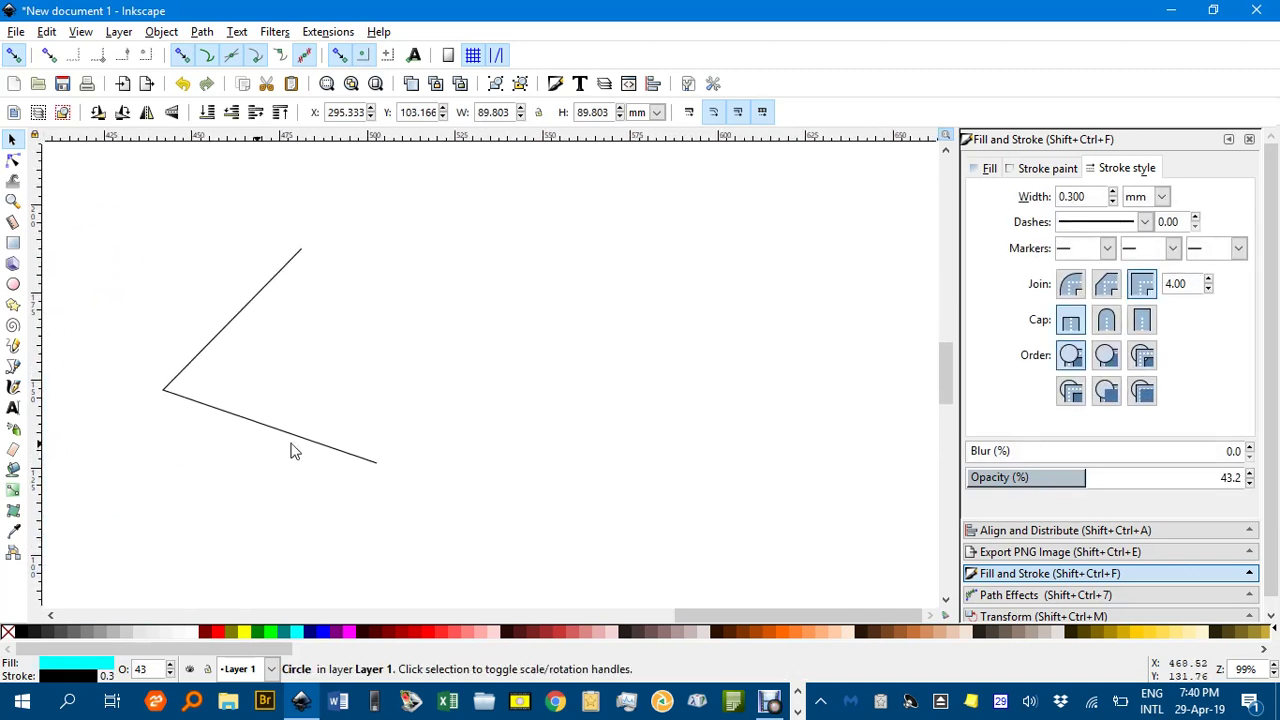
pyautogui.hotkey('ctrl', 'v')
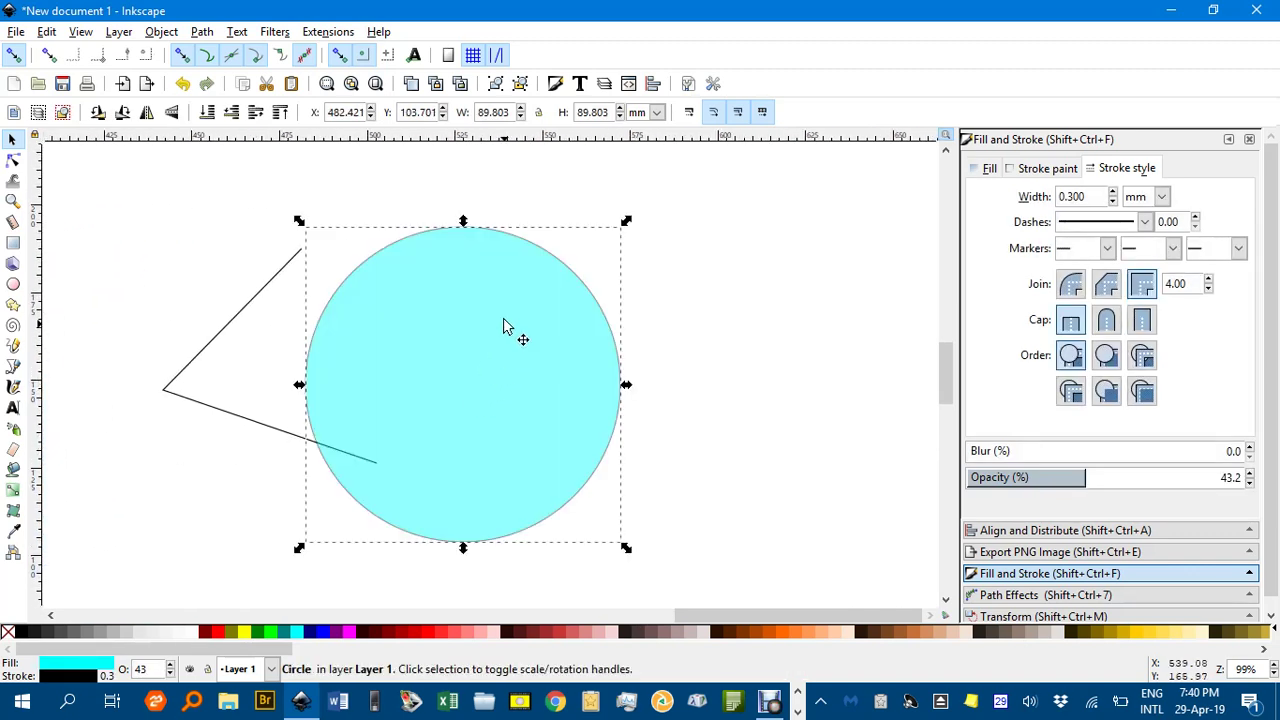
pyautogui.moveTo(626, 226); pyautogui.dragTo(564, 306)
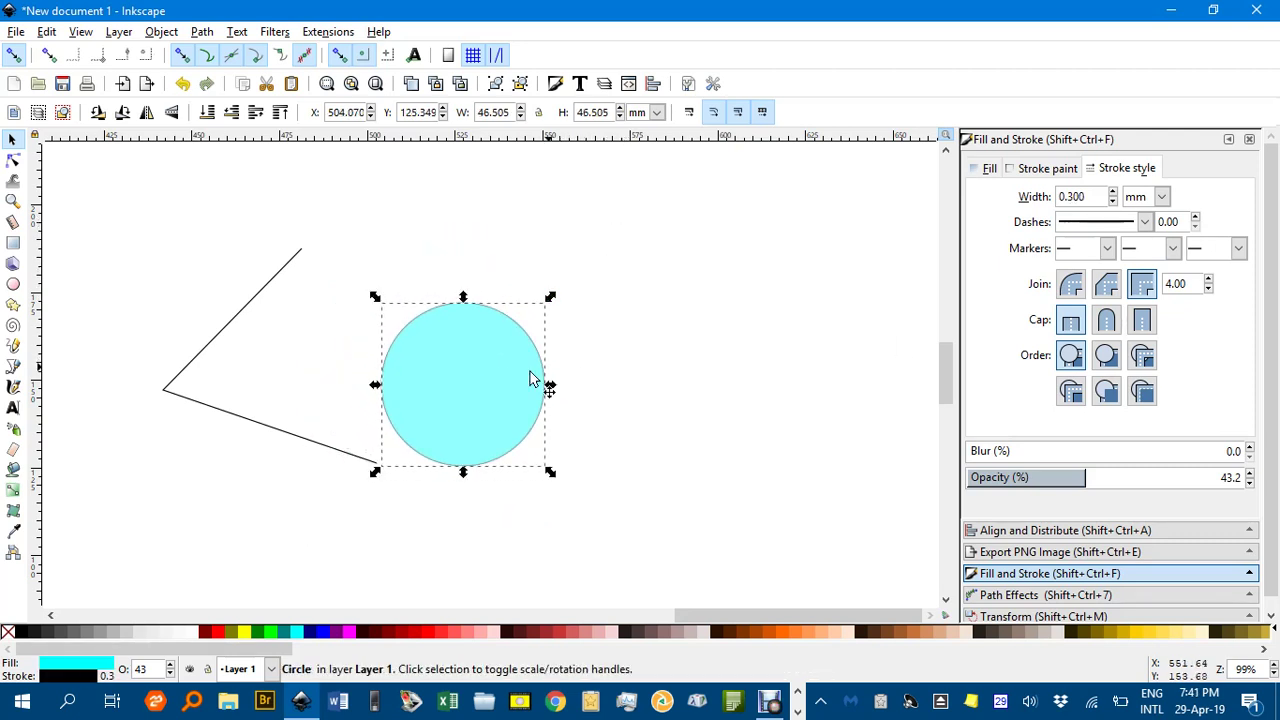
pyautogui.moveTo(467, 395); pyautogui.dragTo(162, 397)
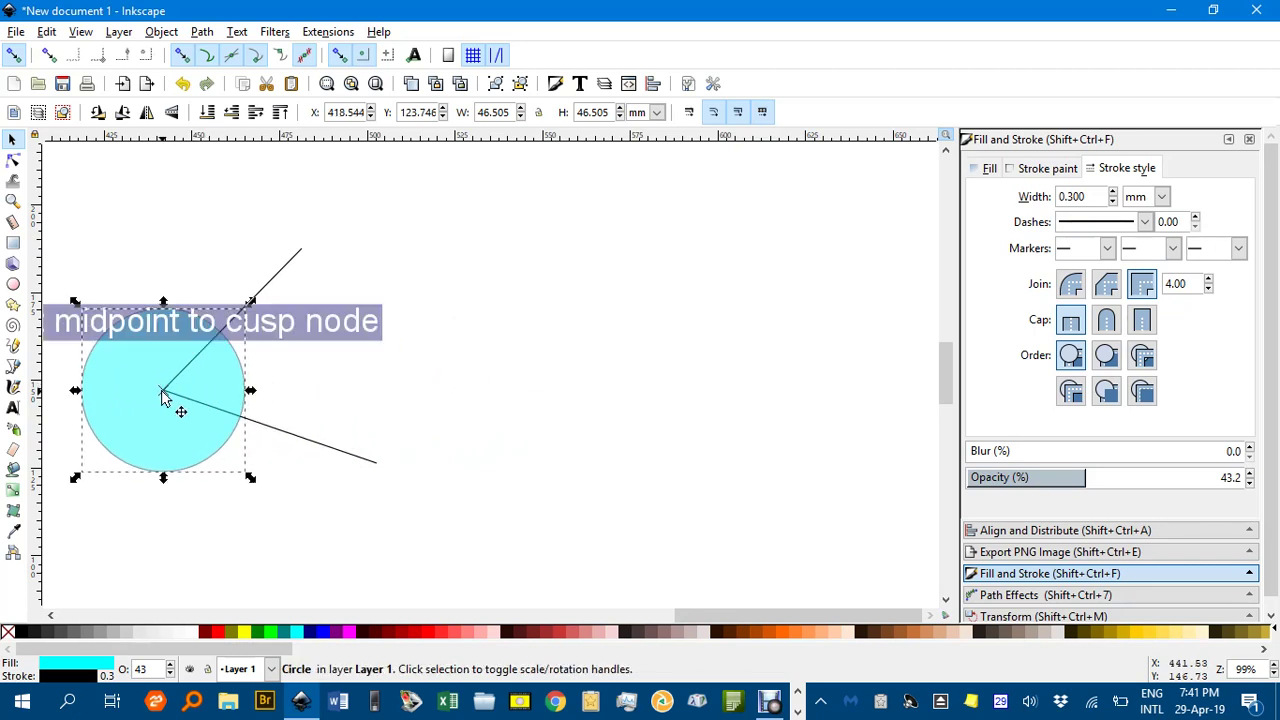
pyautogui.click(492, 425)
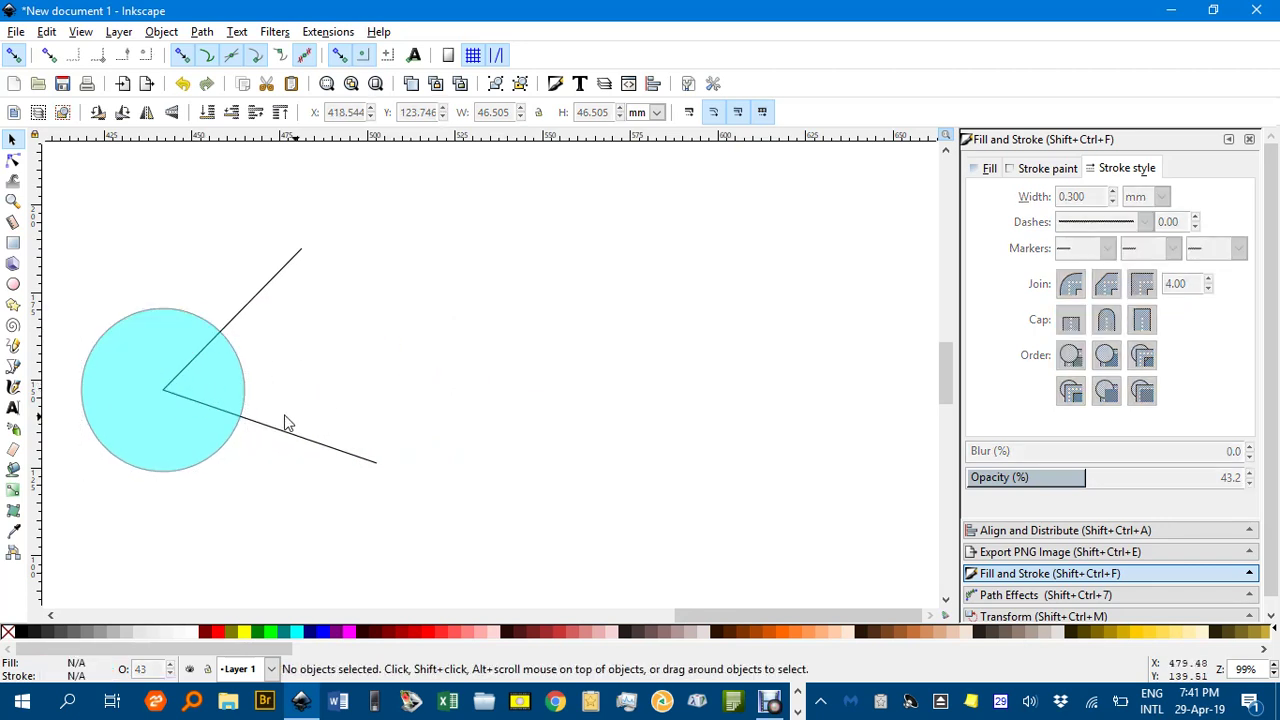
# - Place two copies of the small circle where it crosses the upper and lower arms
pyautogui.click(149, 378)
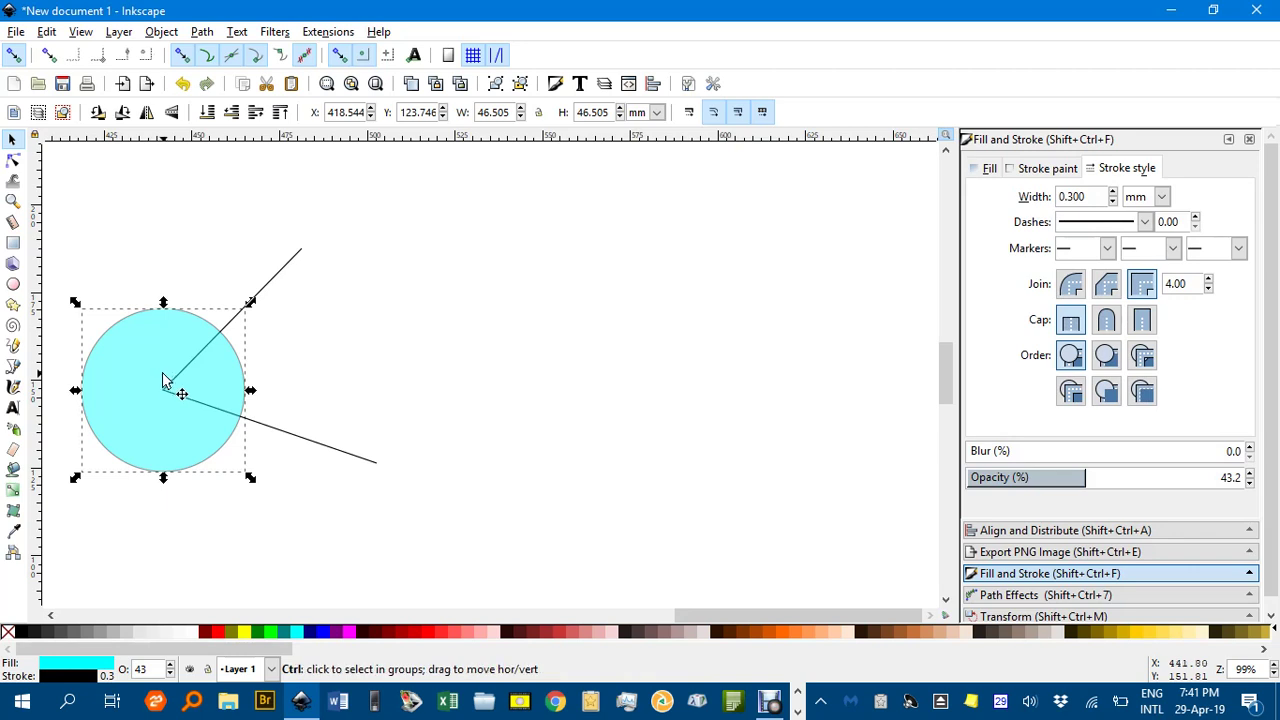
pyautogui.hotkey('ctrl', 'c')
pyautogui.hotkey('ctrl', 'v')
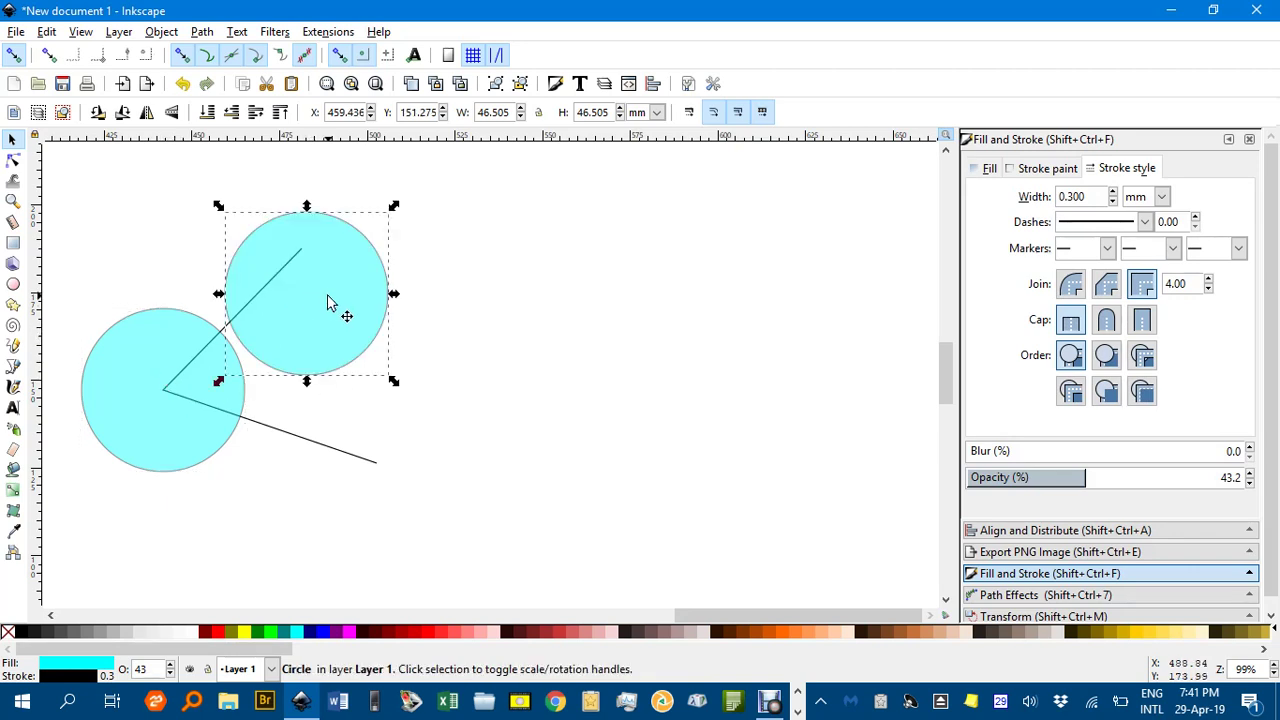
pyautogui.moveTo(311, 306); pyautogui.dragTo(223, 337)
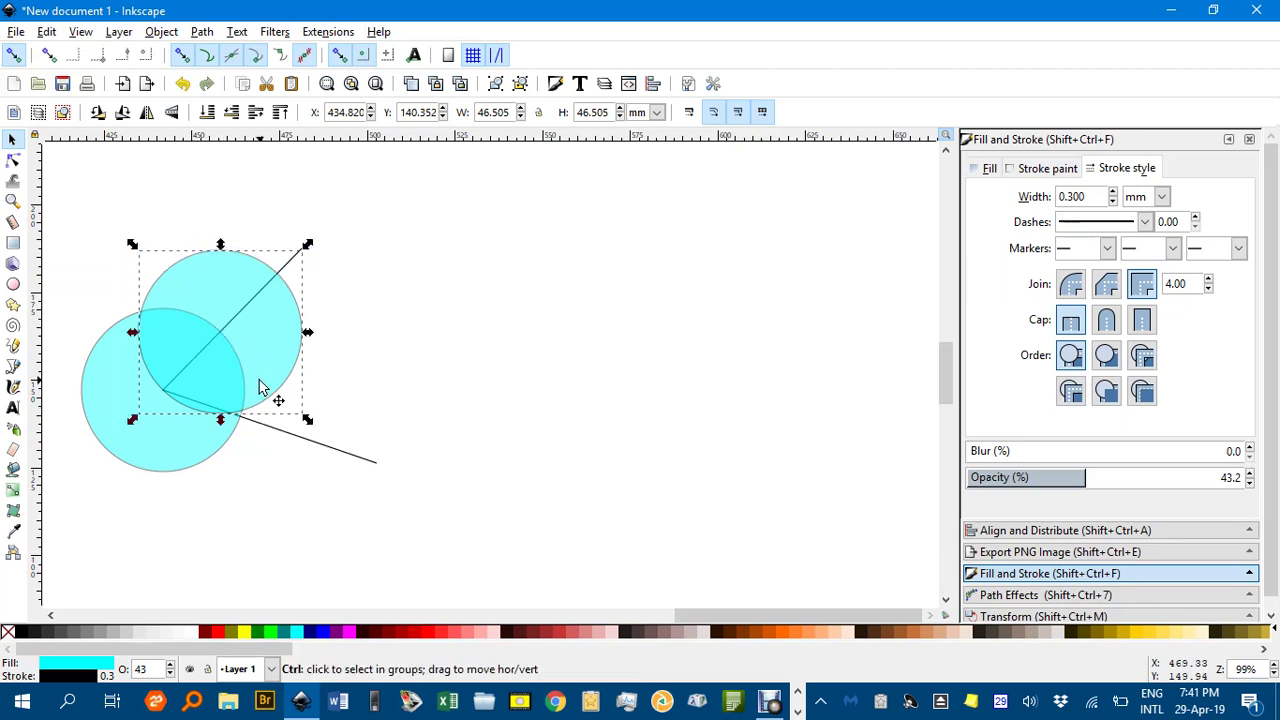
pyautogui.hotkey('ctrl', 'd')
pyautogui.moveTo(254, 351); pyautogui.dragTo(277, 444)
pyautogui.keyDown('ctrl'); pyautogui.scroll(1, 241, 413); pyautogui.keyUp('ctrl')
pyautogui.scroll(4, 241, 413)
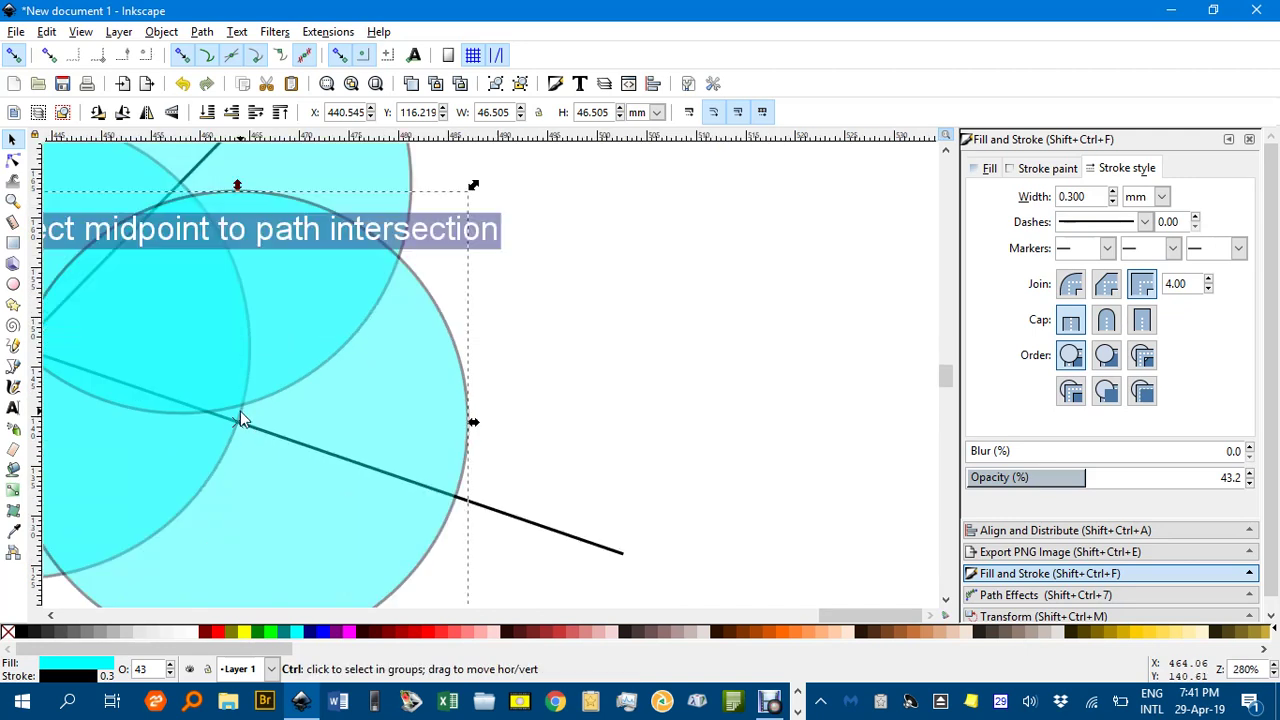
pyautogui.scroll(-3, 250, 418)
pyautogui.keyDown('ctrl'); pyautogui.scroll(-1, 255, 420); pyautogui.keyUp('ctrl')
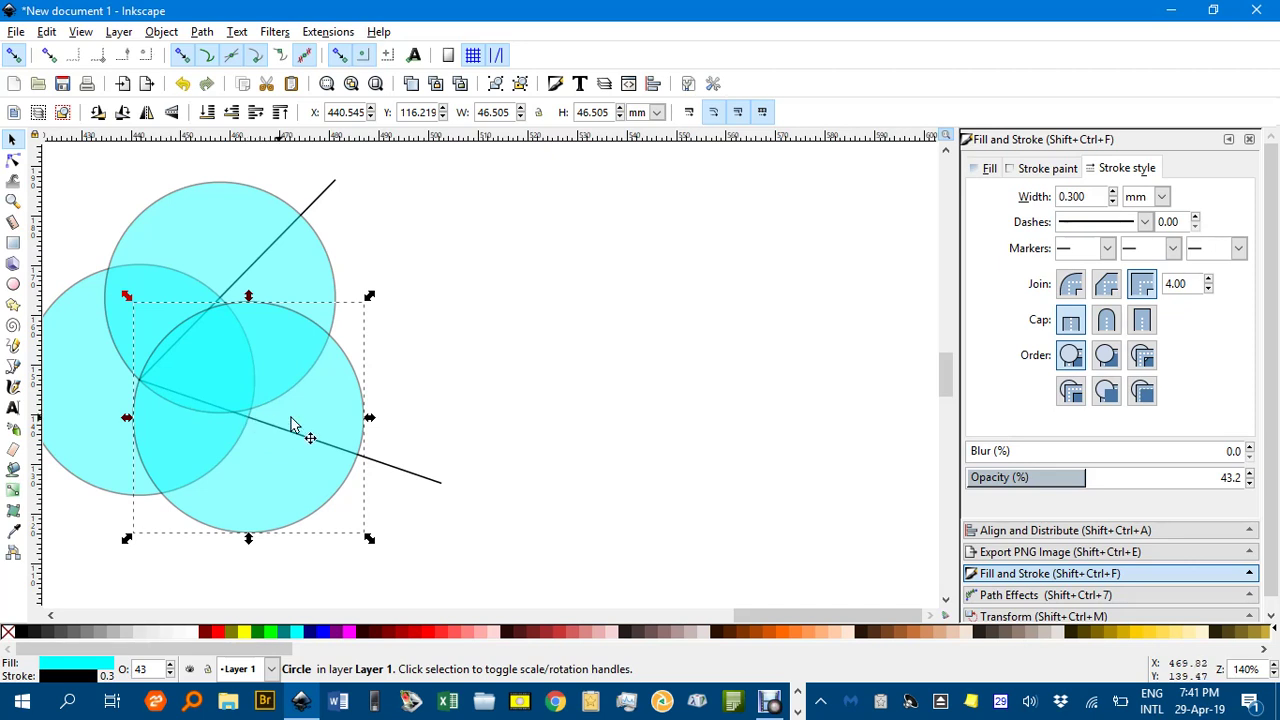
# - Draw a line from the vertex through the outer circles' crossing point, extended beyond them
pyautogui.click(480, 410)
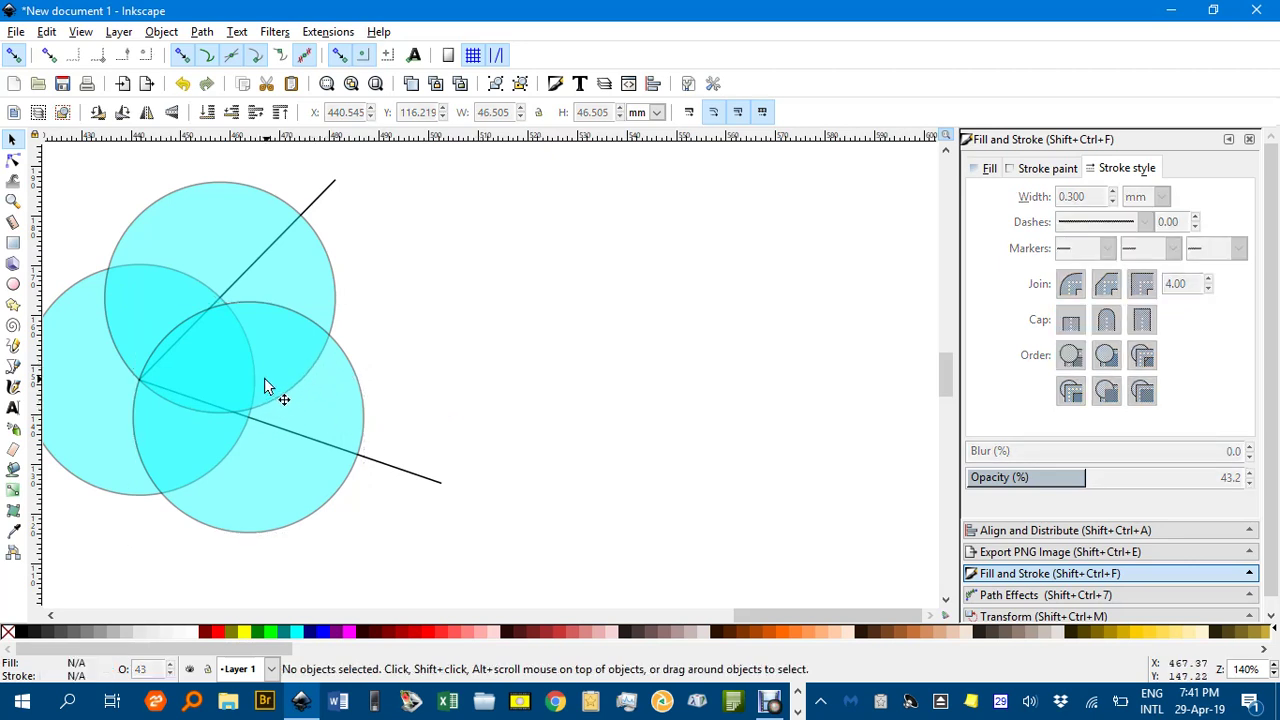
pyautogui.press('b')
pyautogui.click(140, 380)
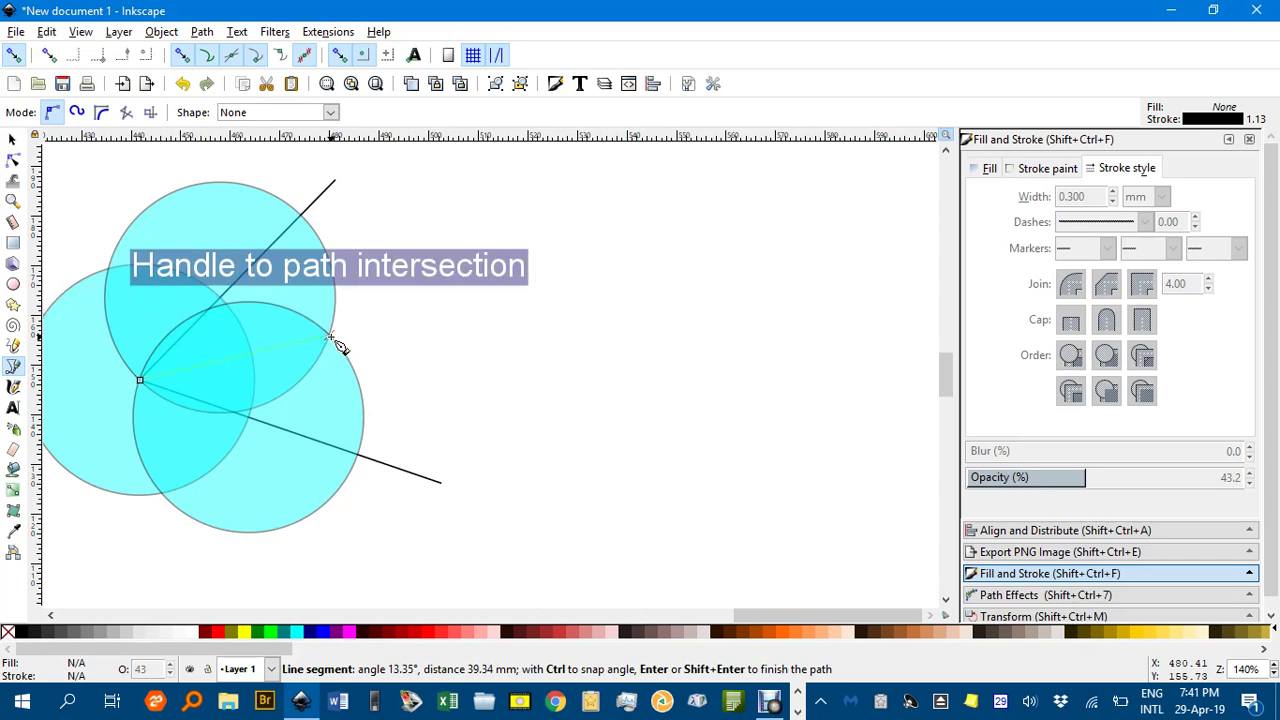
pyautogui.doubleClick(330, 337)
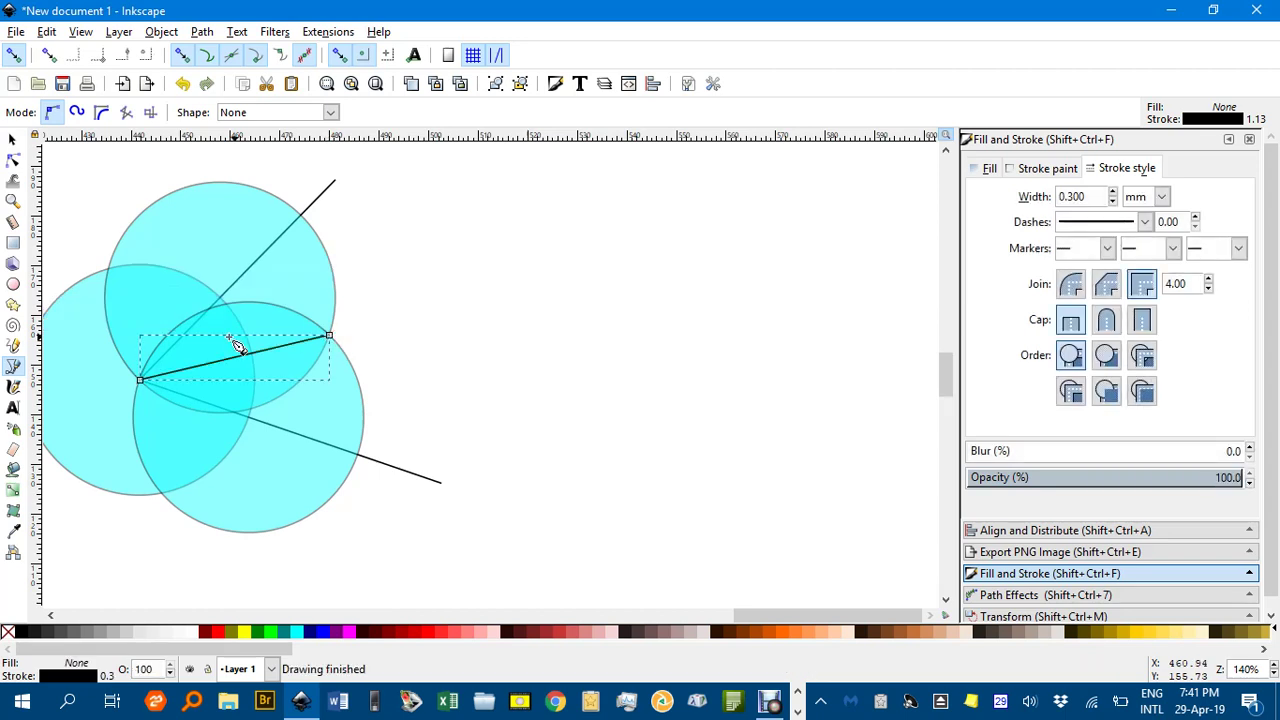
pyautogui.click(13, 141)
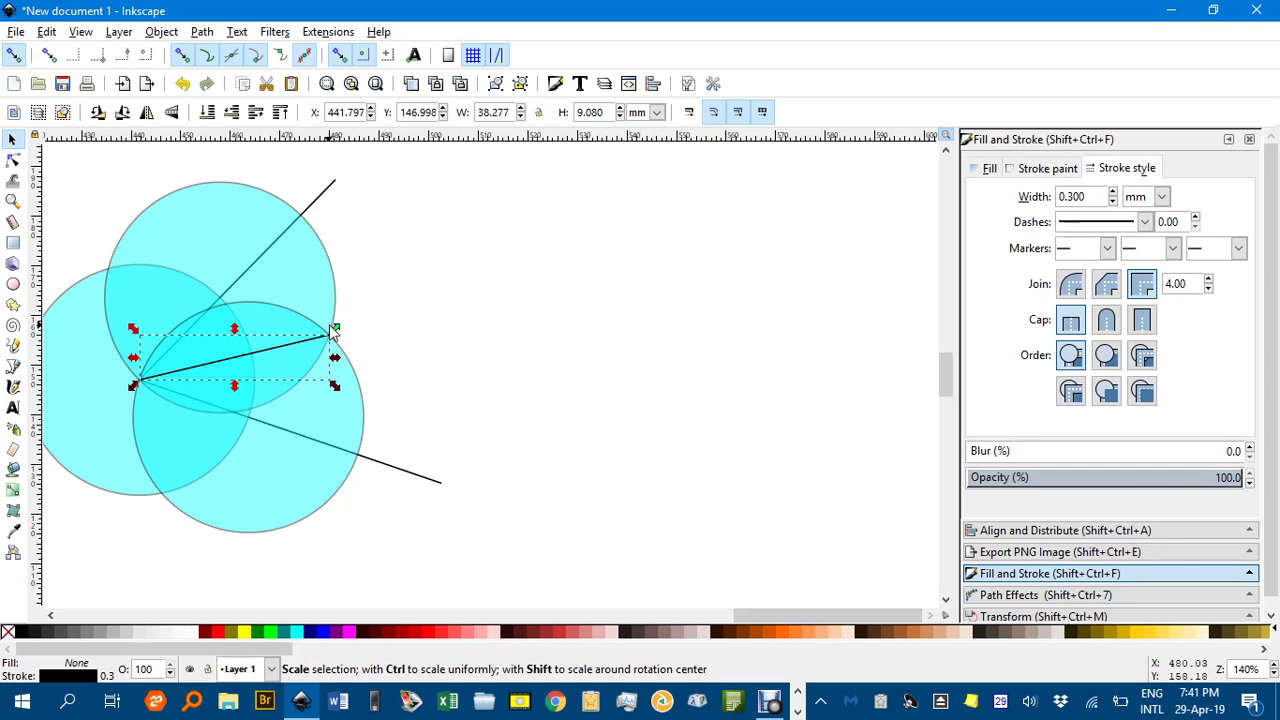
pyautogui.moveTo(338, 333); pyautogui.dragTo(546, 283)
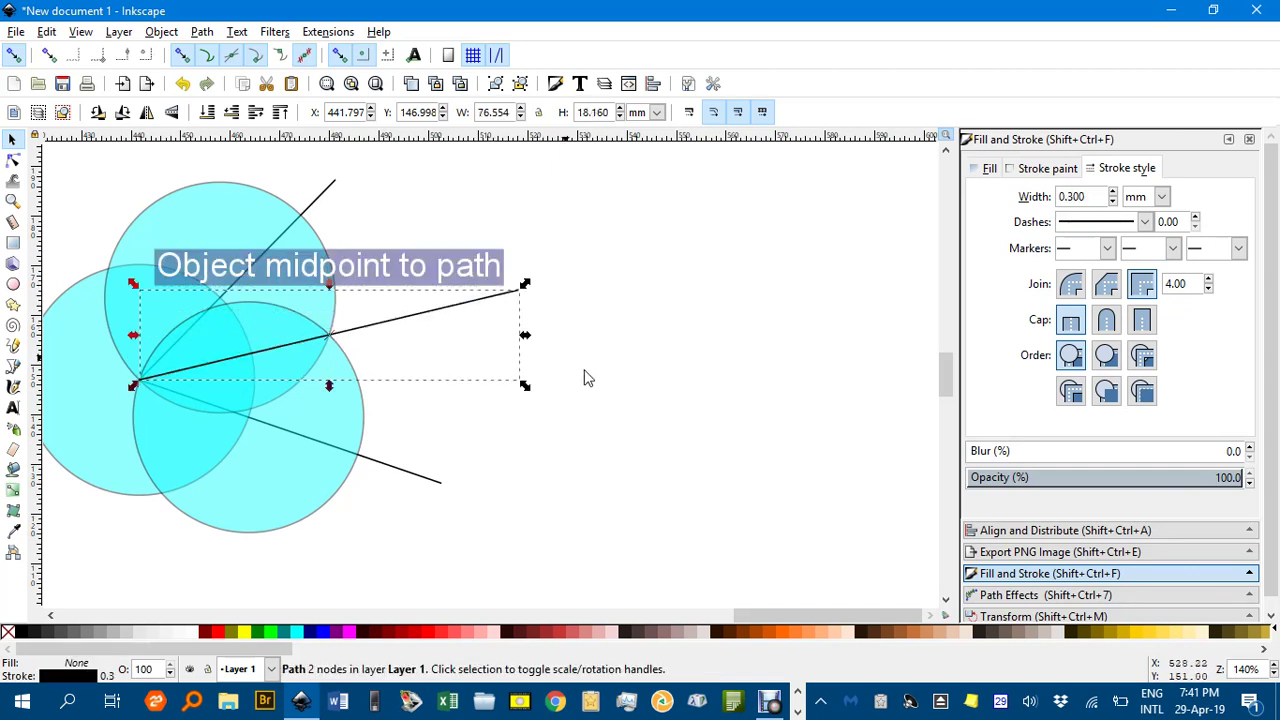
pyautogui.click(558, 405)
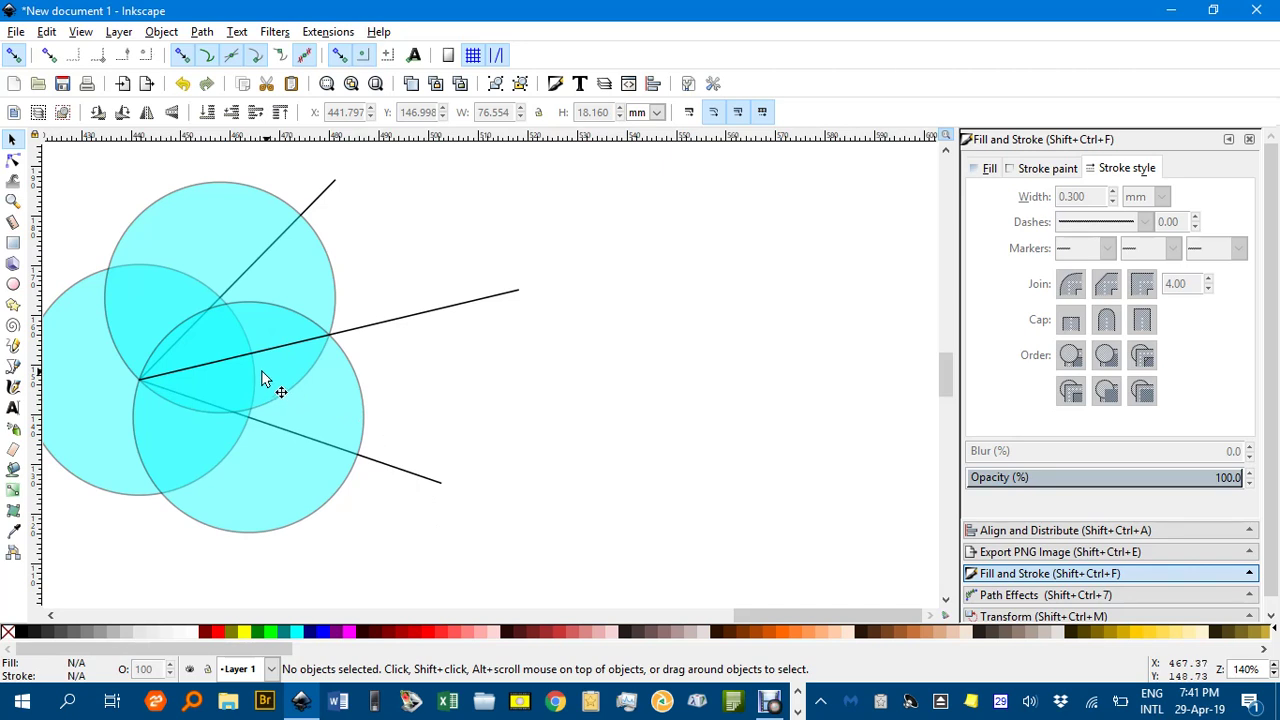
# - Select the three cyan circles together and delete them
pyautogui.click(178, 242)
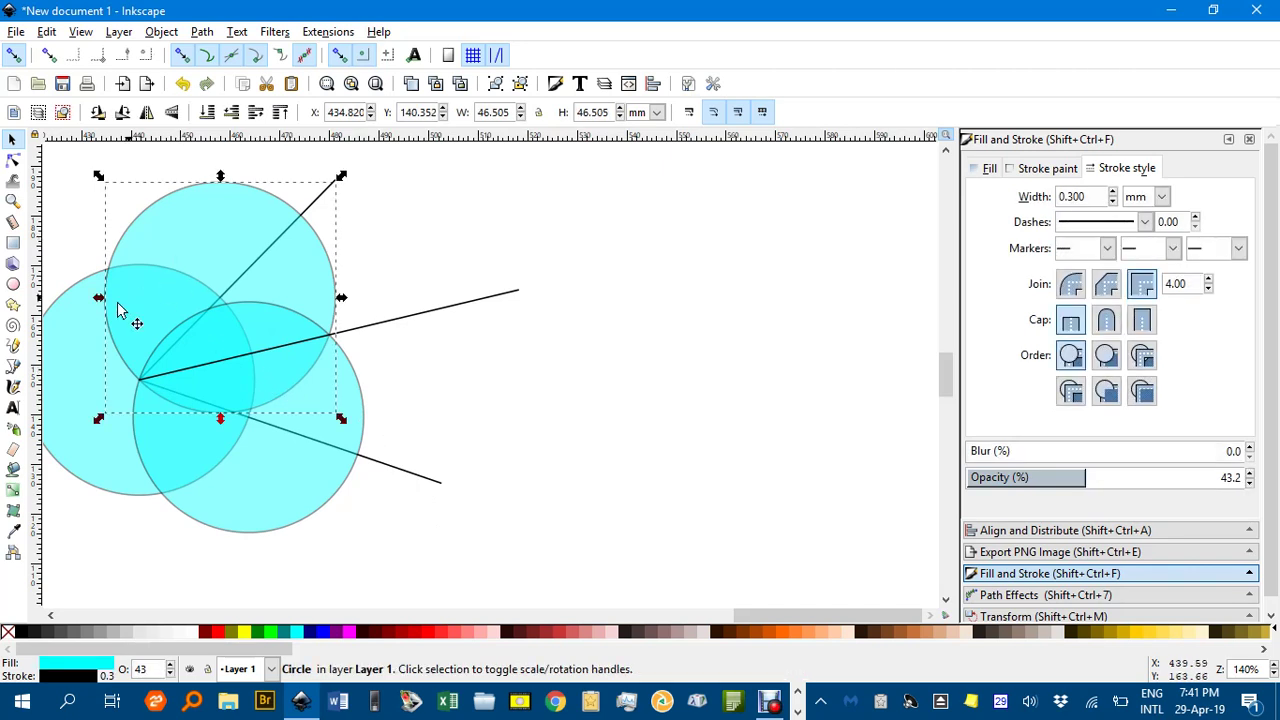
pyautogui.keyDown('shift'); pyautogui.click(88, 366); pyautogui.keyUp('shift')
pyautogui.keyDown('shift'); pyautogui.click(277, 488); pyautogui.keyUp('shift')
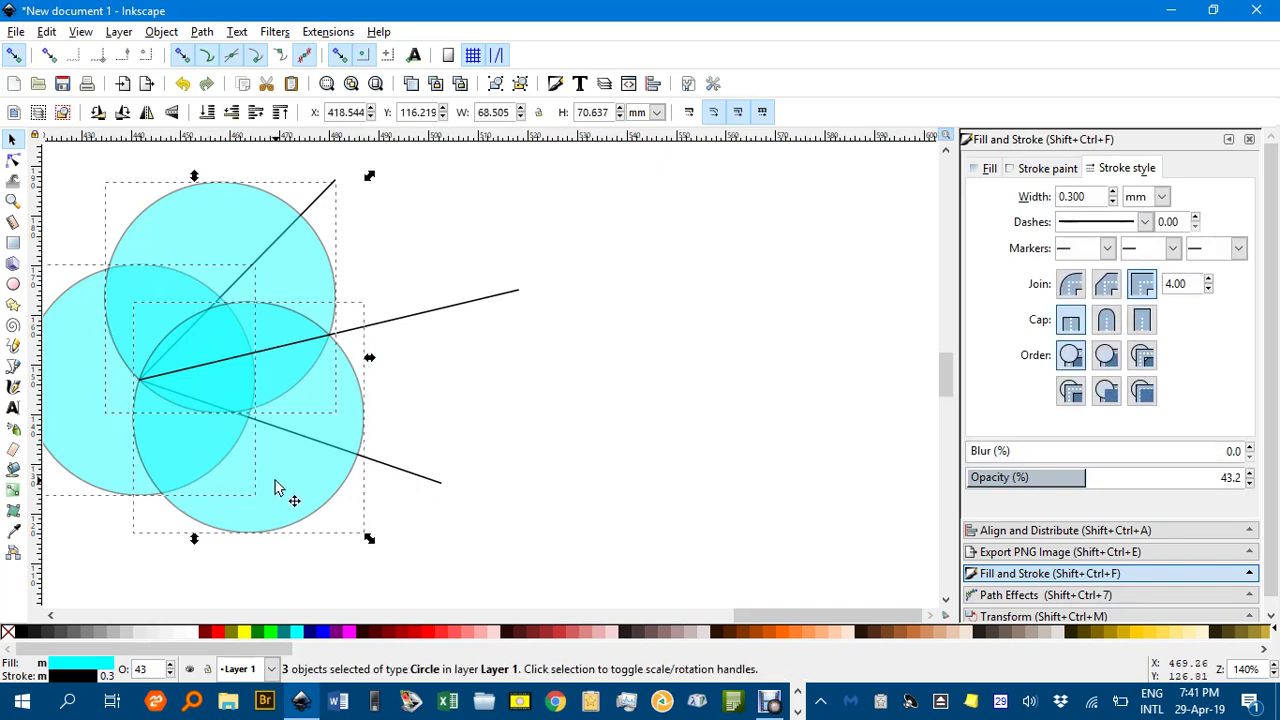
pyautogui.press('Delete')
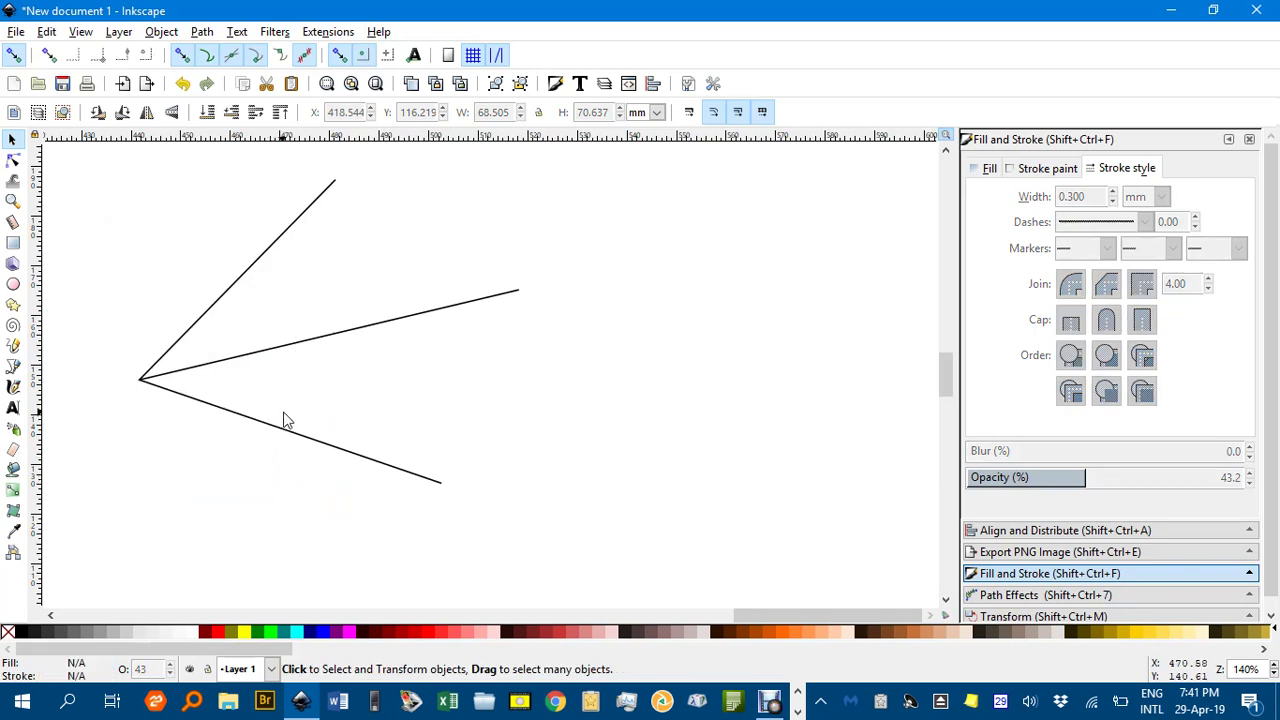
# - Delete the bisector line and select the angle path for node editing
pyautogui.scroll(-1, 371, 417)
pyautogui.hscroll(3, 249, 413)
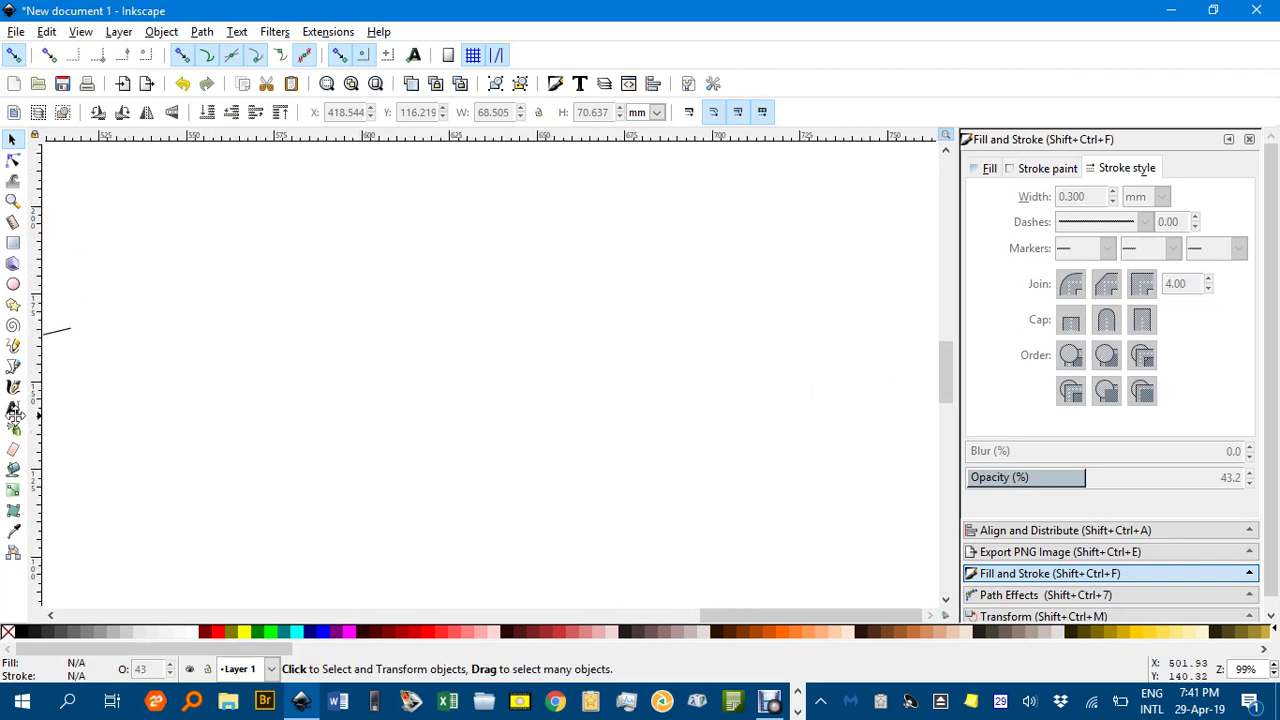
pyautogui.hscroll(-3, 390, 404)
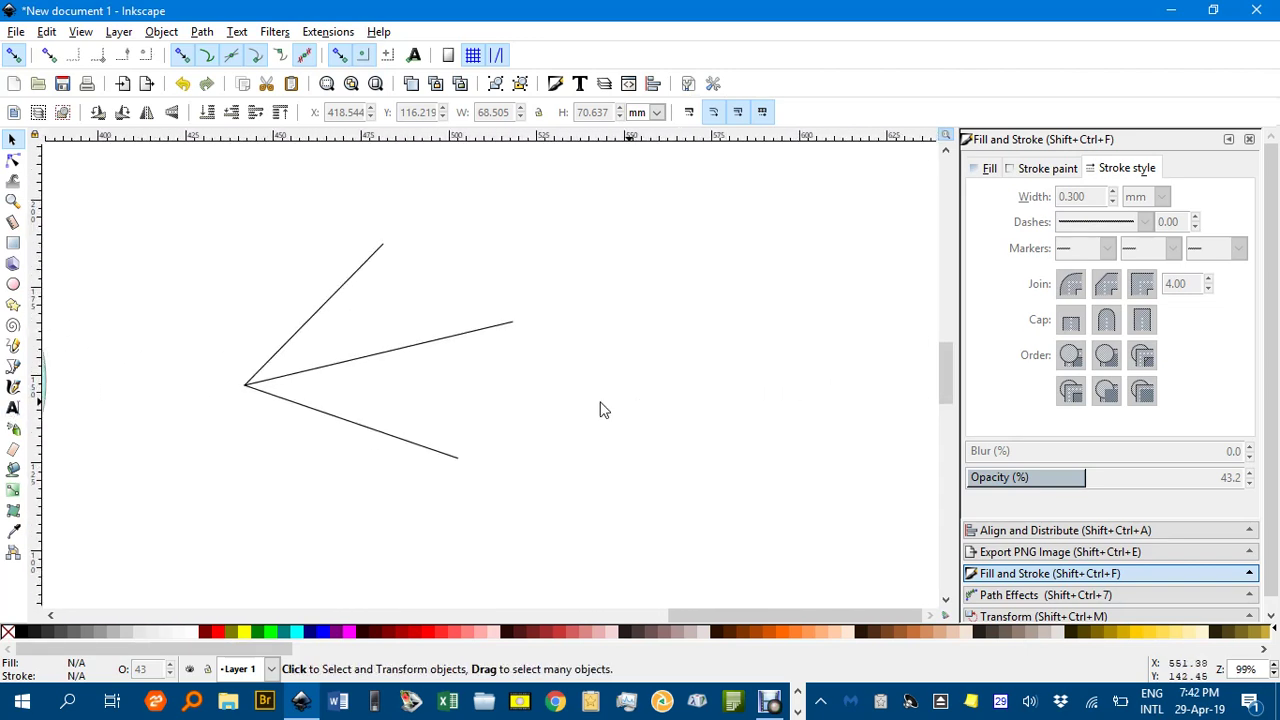
pyautogui.click(414, 355)
pyautogui.press('Delete')
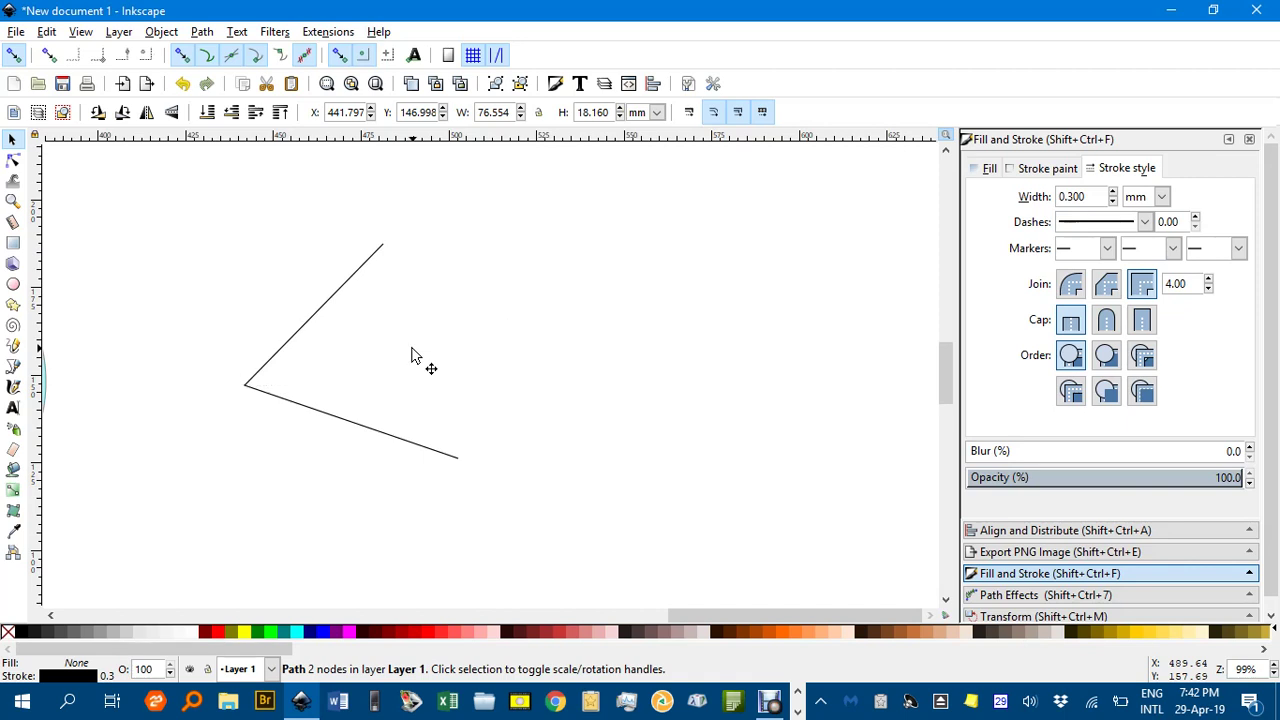
pyautogui.click(280, 355)
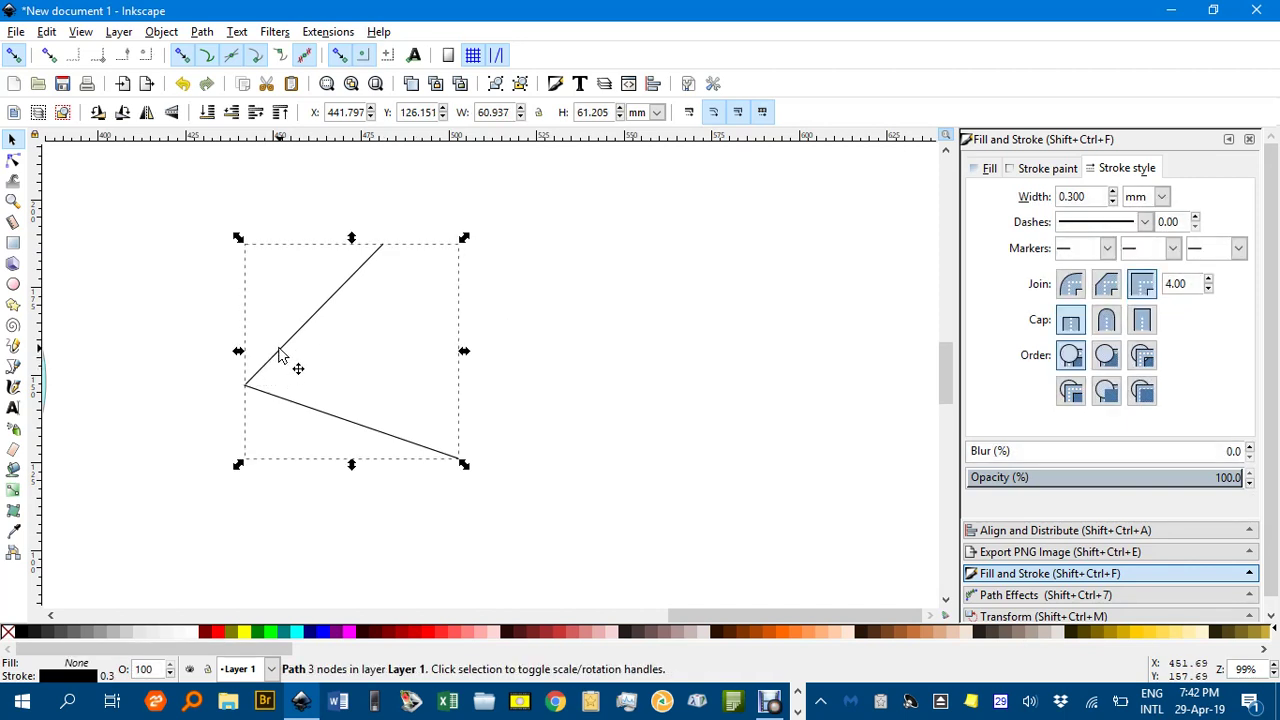
pyautogui.press('n')
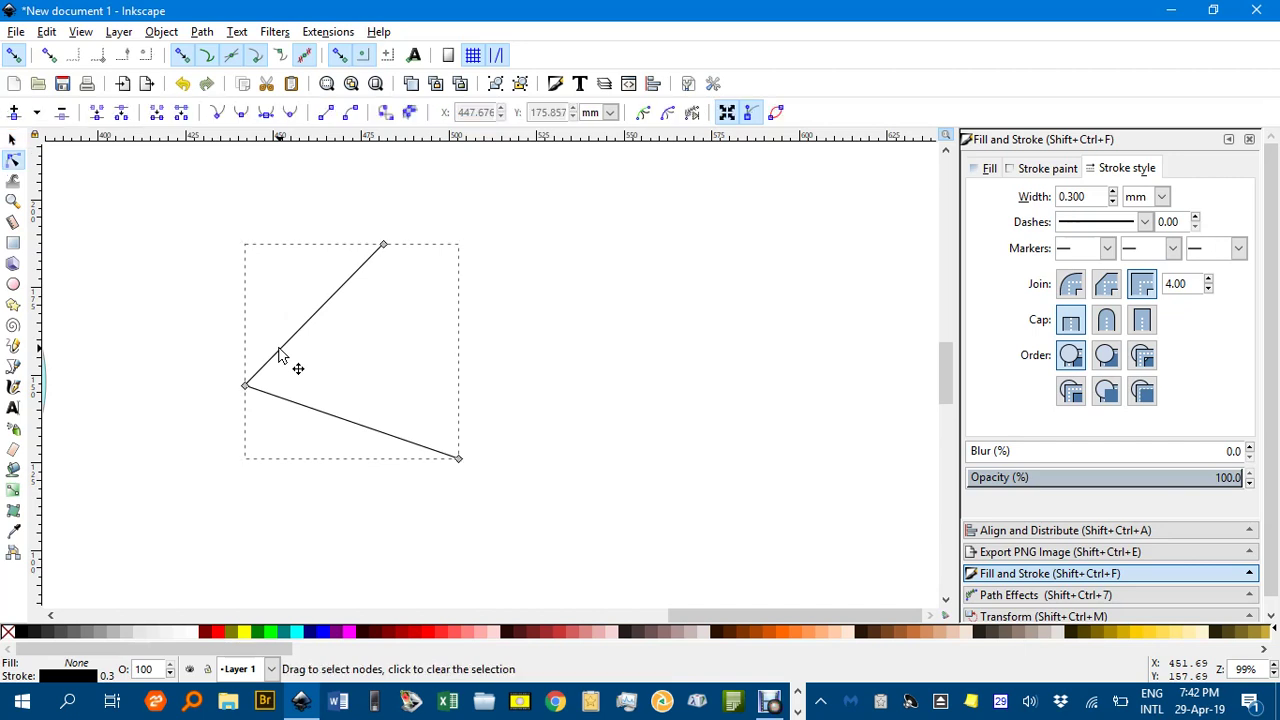
# - Draw a vertex-to-upper-end line, duplicate it, and flip the copy horizontally into an X
pyautogui.click(13, 140)
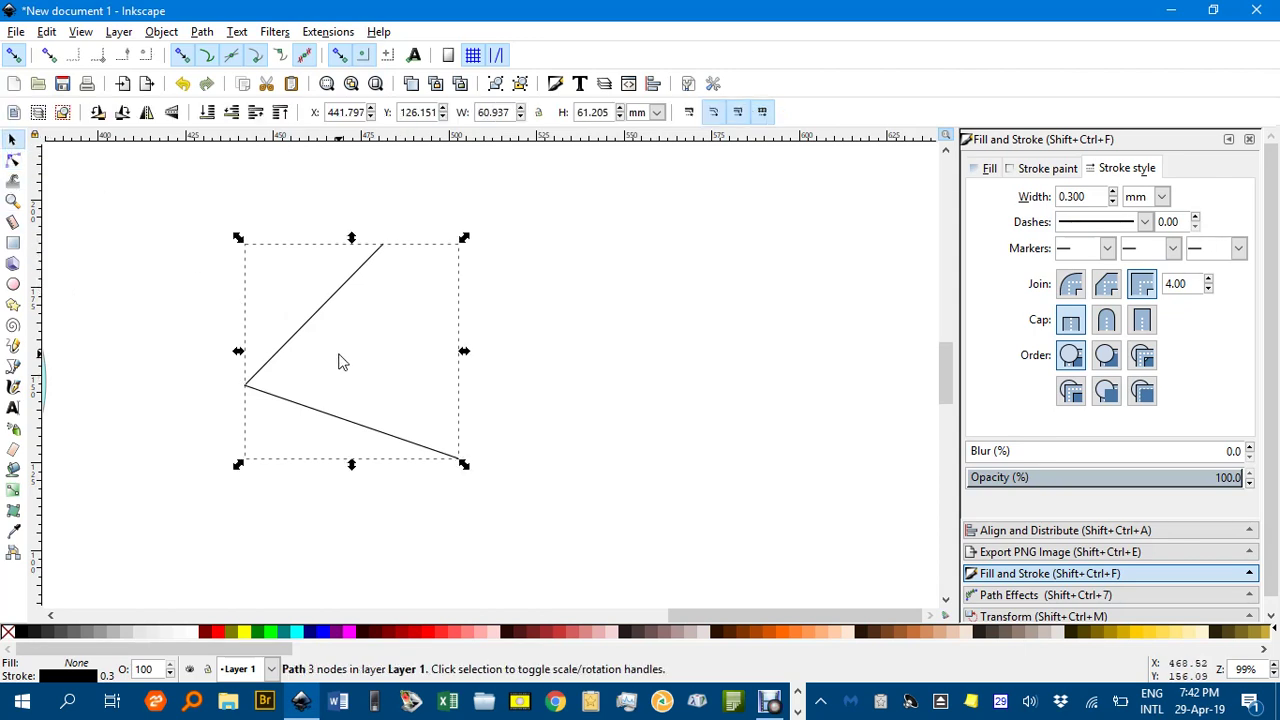
pyautogui.press('b')
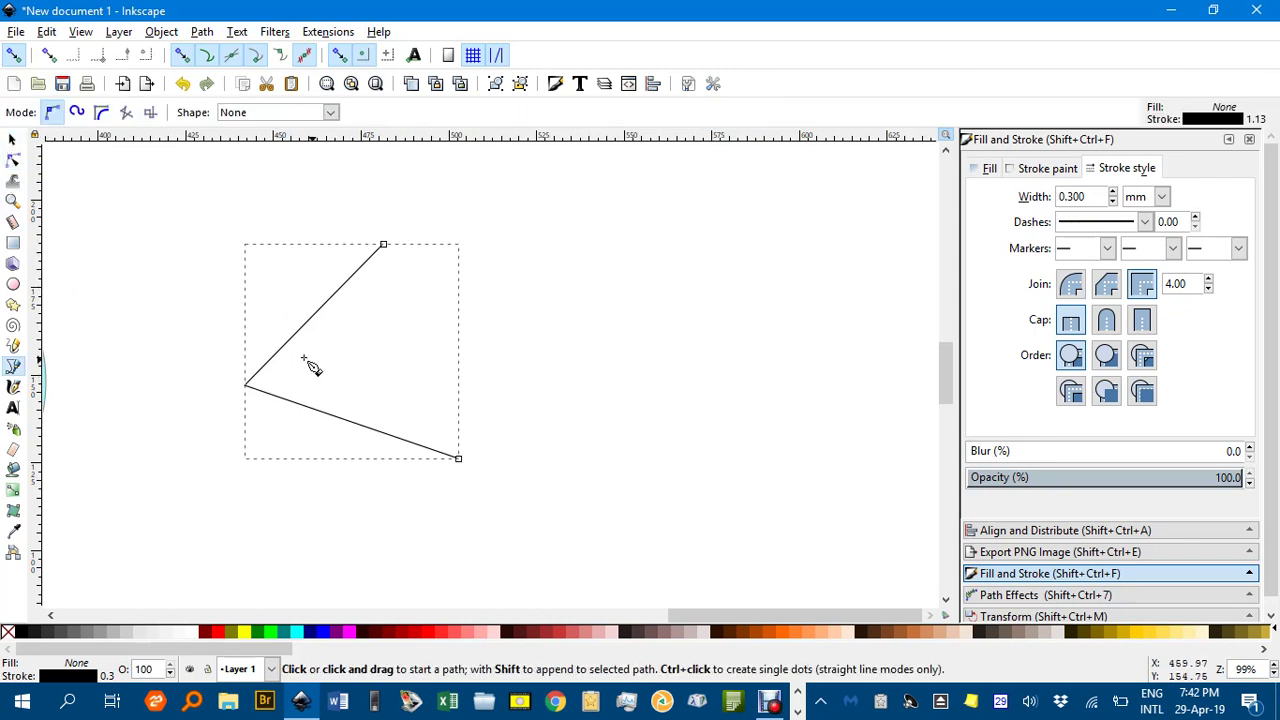
pyautogui.click(246, 387)
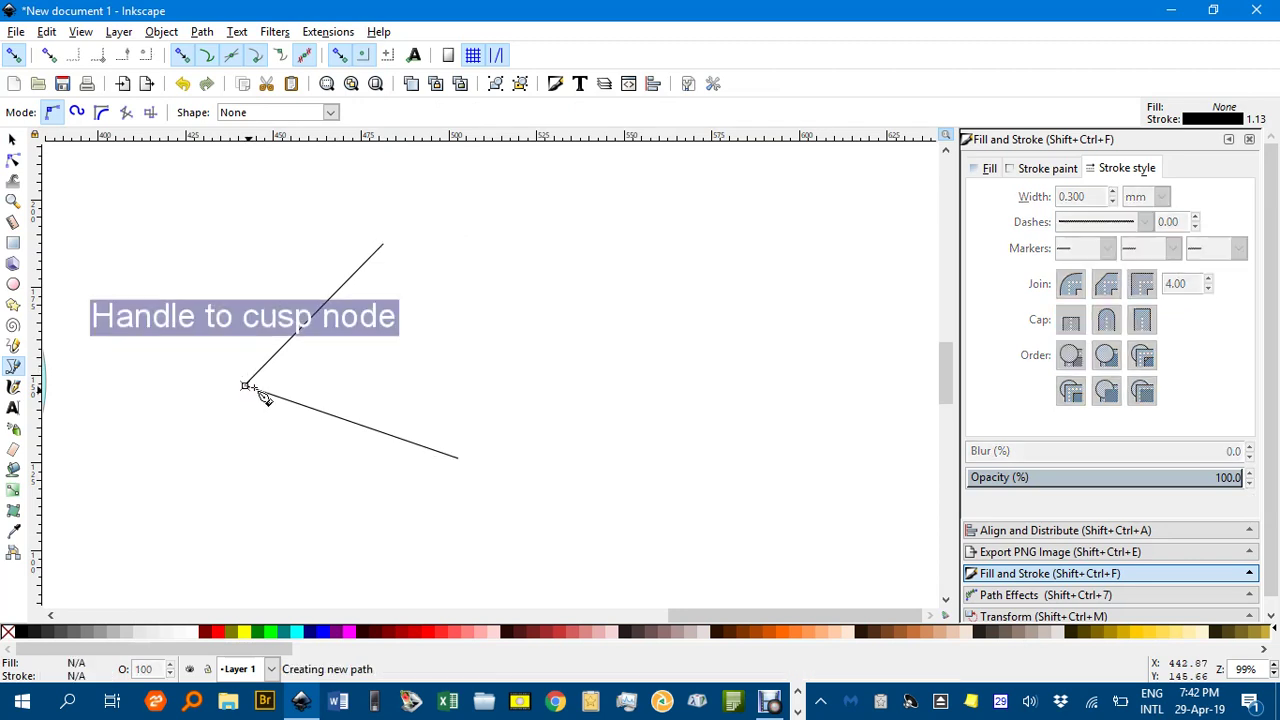
pyautogui.doubleClick(383, 245)
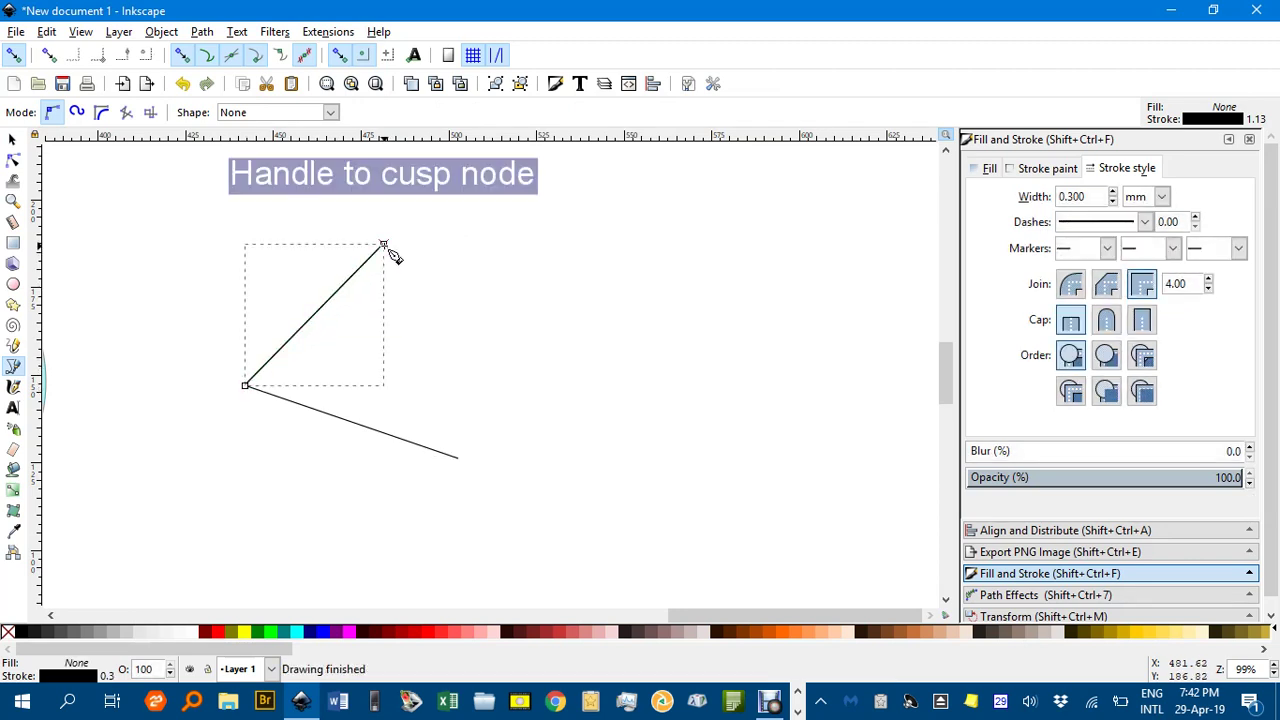
pyautogui.click(13, 140)
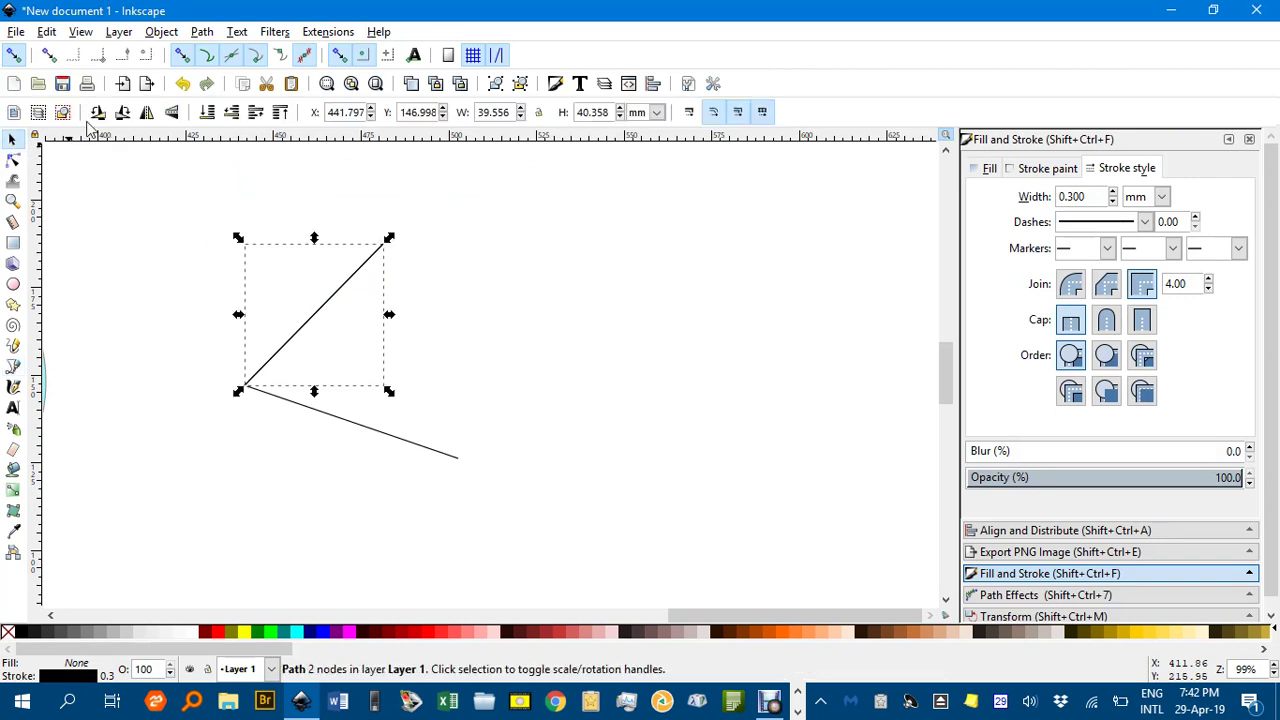
pyautogui.hotkey('ctrl', 'd')
pyautogui.click(98, 112)
# - Give the mirrored line a dashed stroke pattern
pyautogui.click(489, 266)
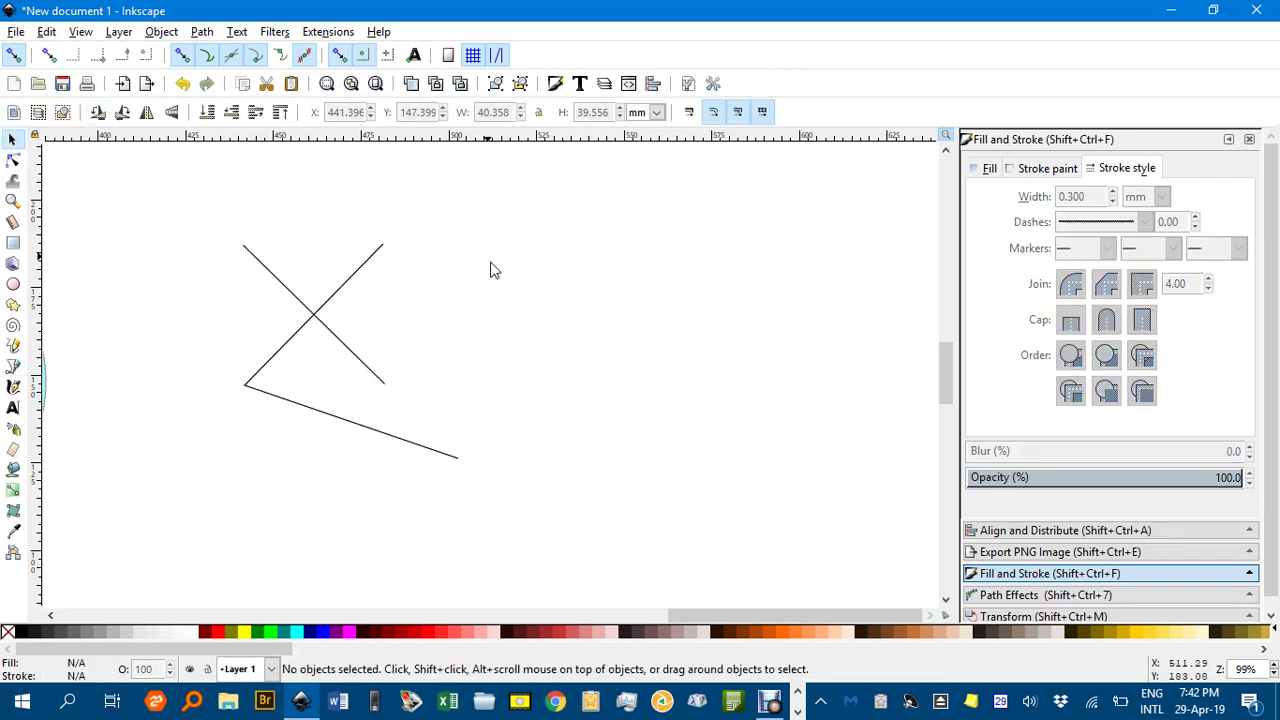
pyautogui.click(351, 354)
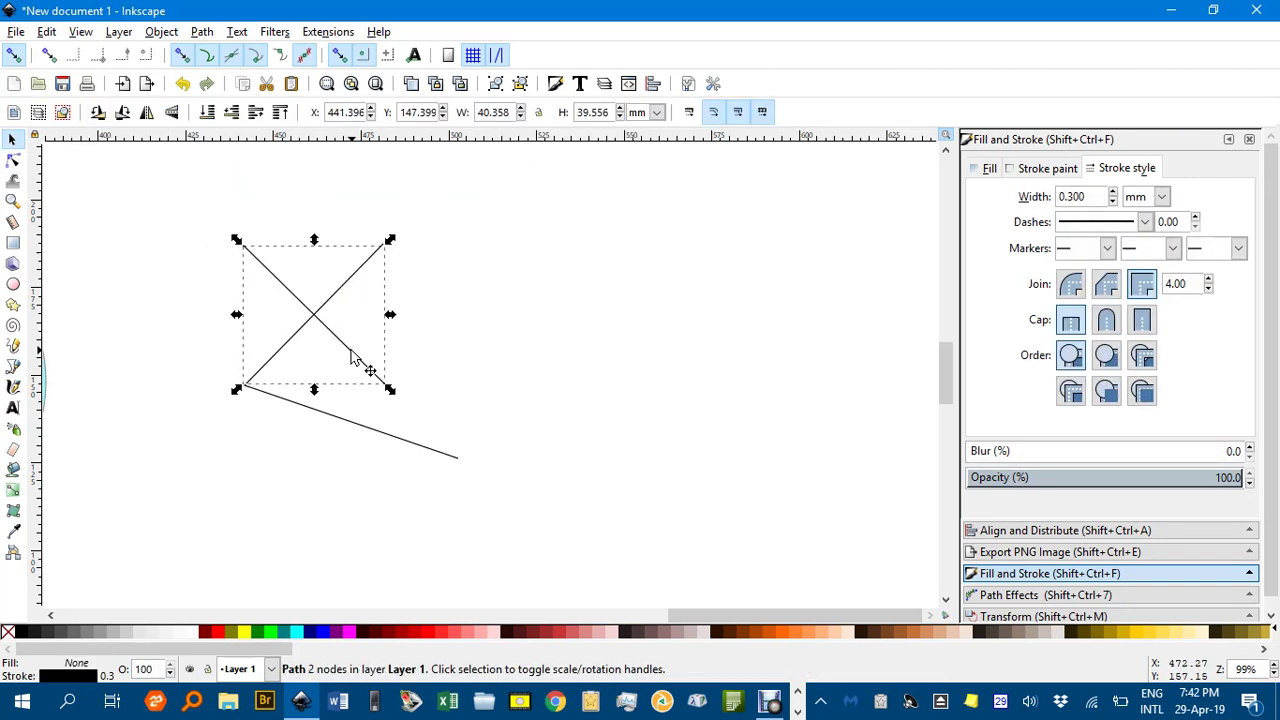
pyautogui.click(1145, 222)
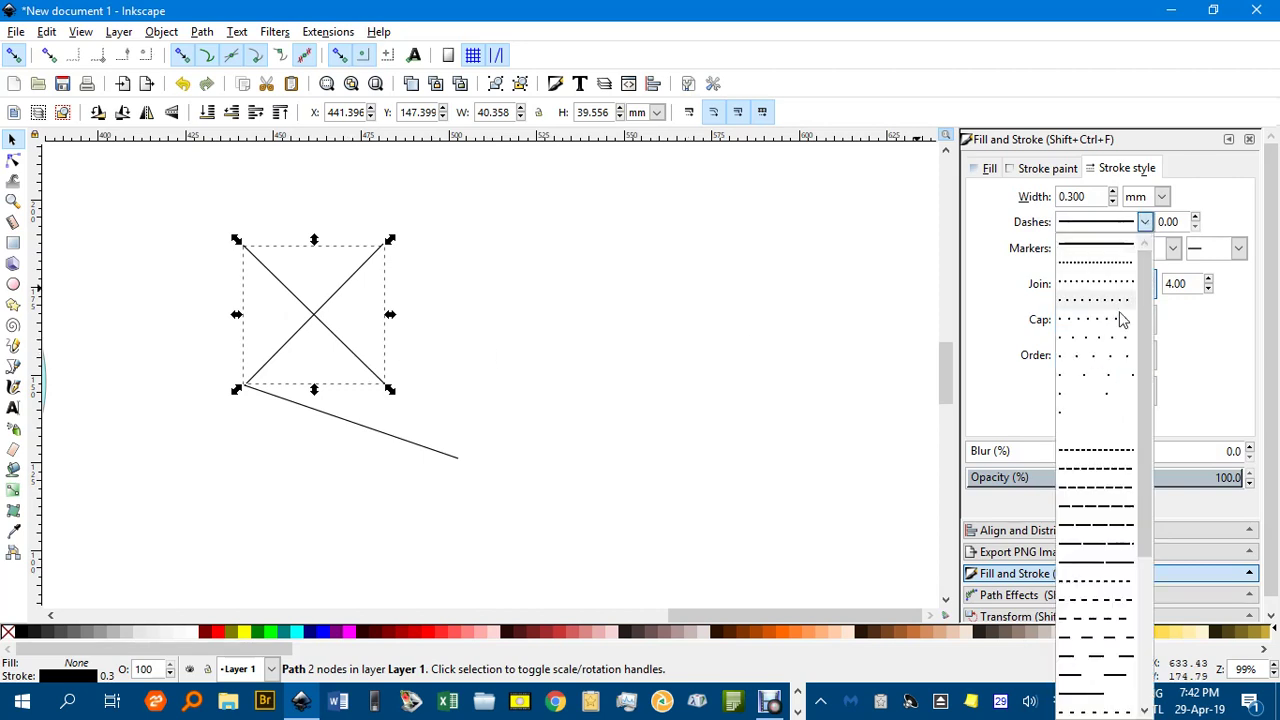
pyautogui.click(1110, 612)
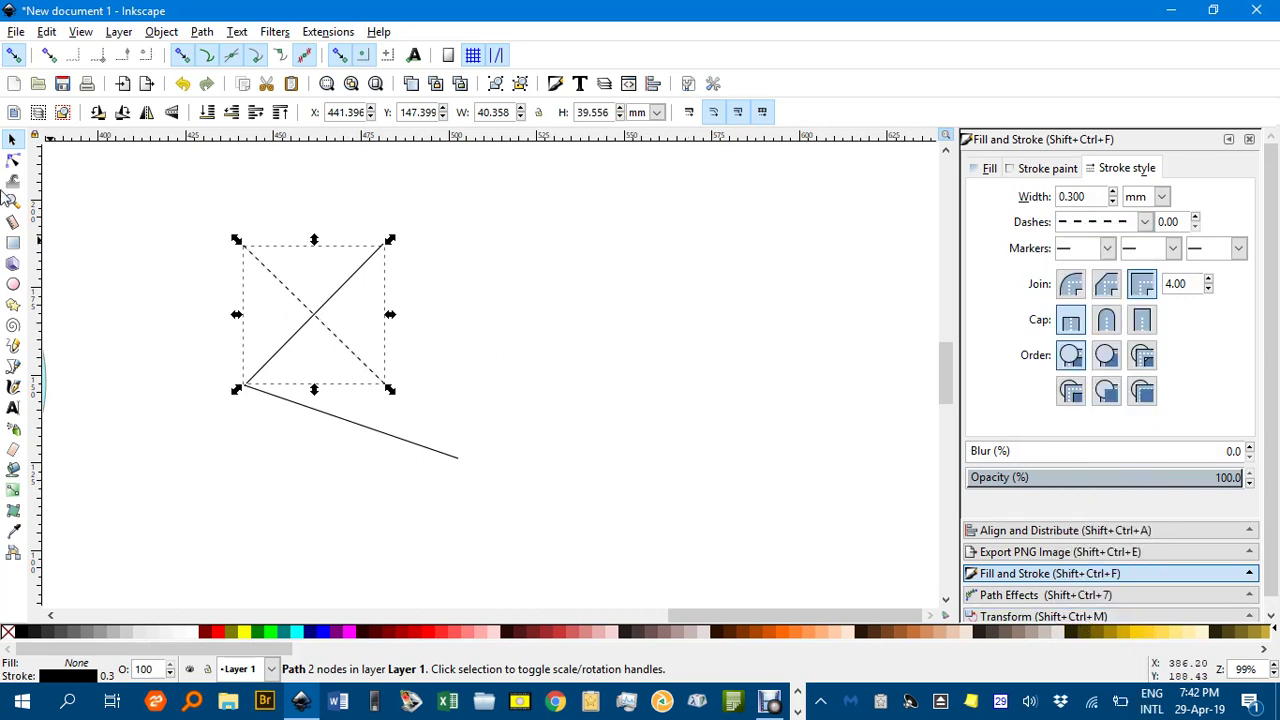
pyautogui.click(168, 212)
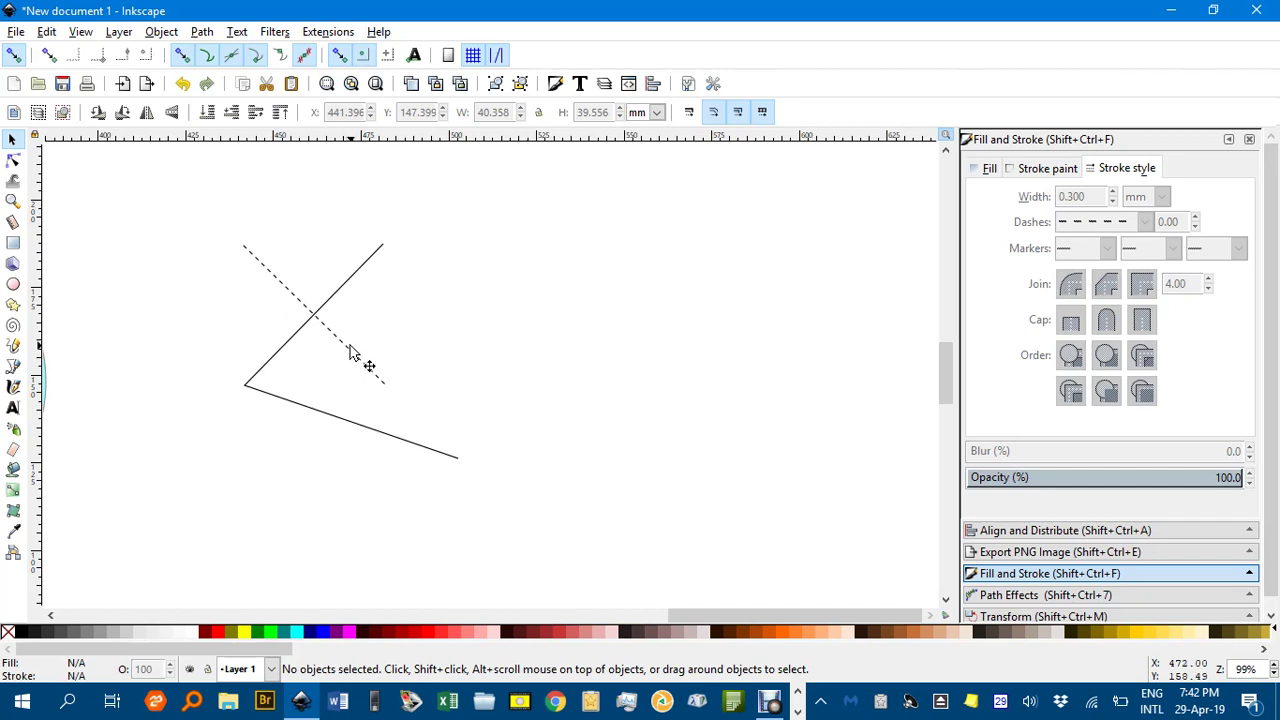
# - Draw a line over the angle's lower arm and rotate it 90° about its midpoint
pyautogui.press('b')
pyautogui.click(247, 387)
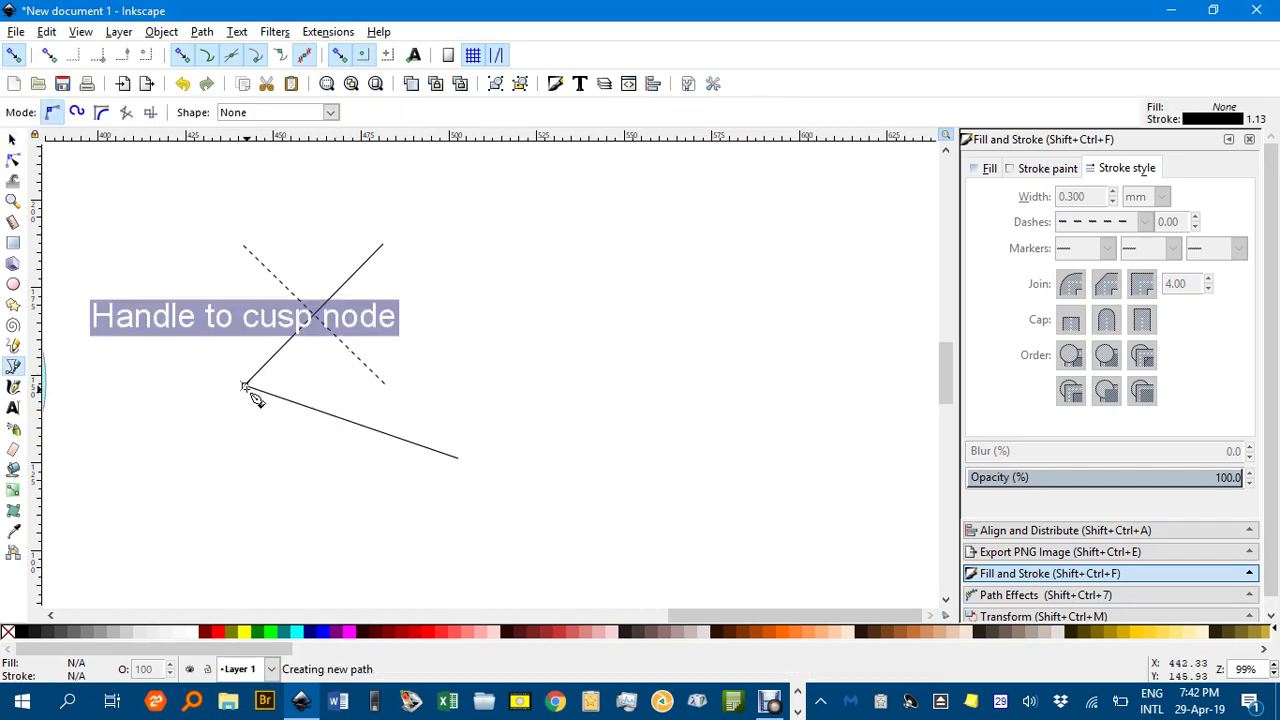
pyautogui.doubleClick(458, 460)
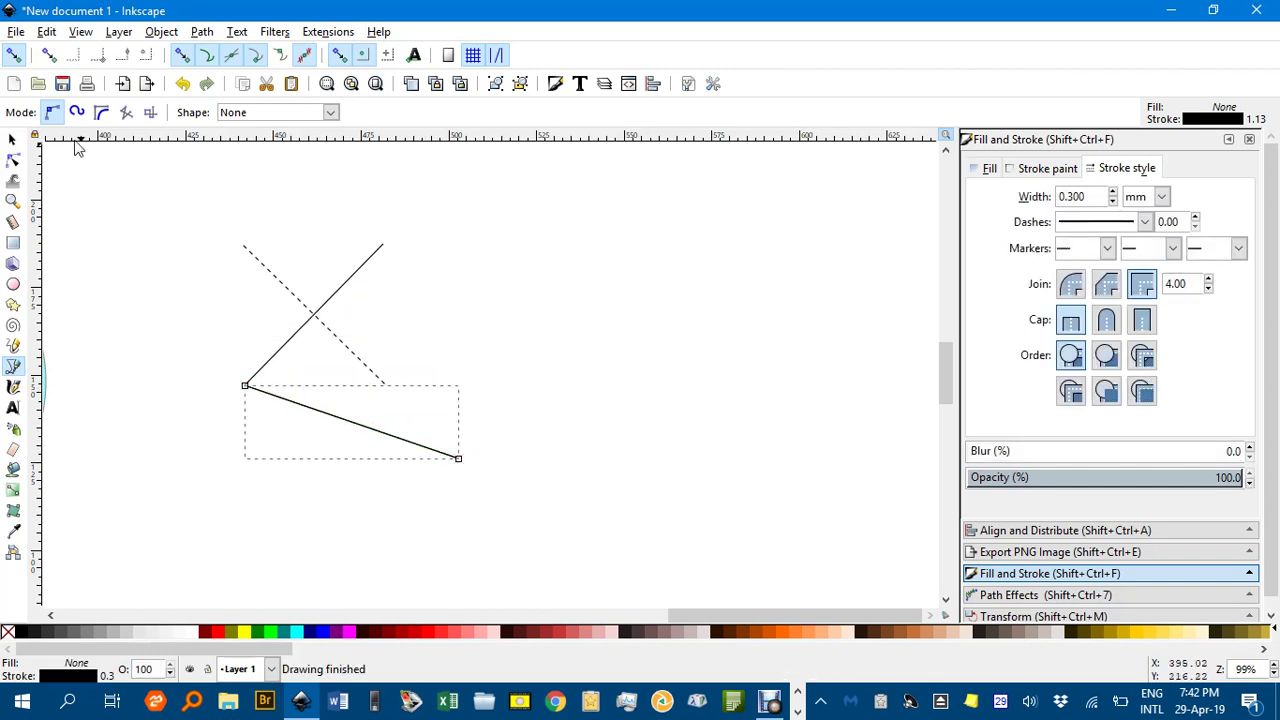
pyautogui.click(13, 140)
pyautogui.click(98, 112)
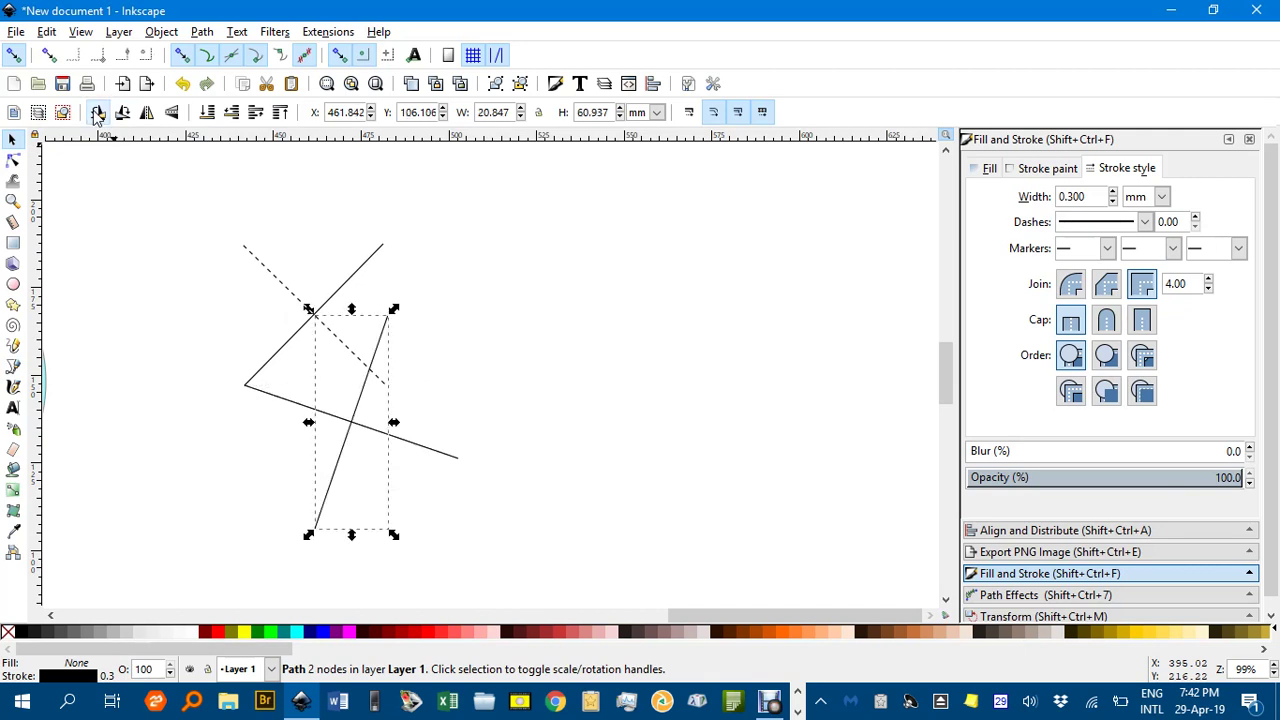
# - Give the rotated line a dashed stroke pattern from the Dashes list
pyautogui.click(1144, 221)
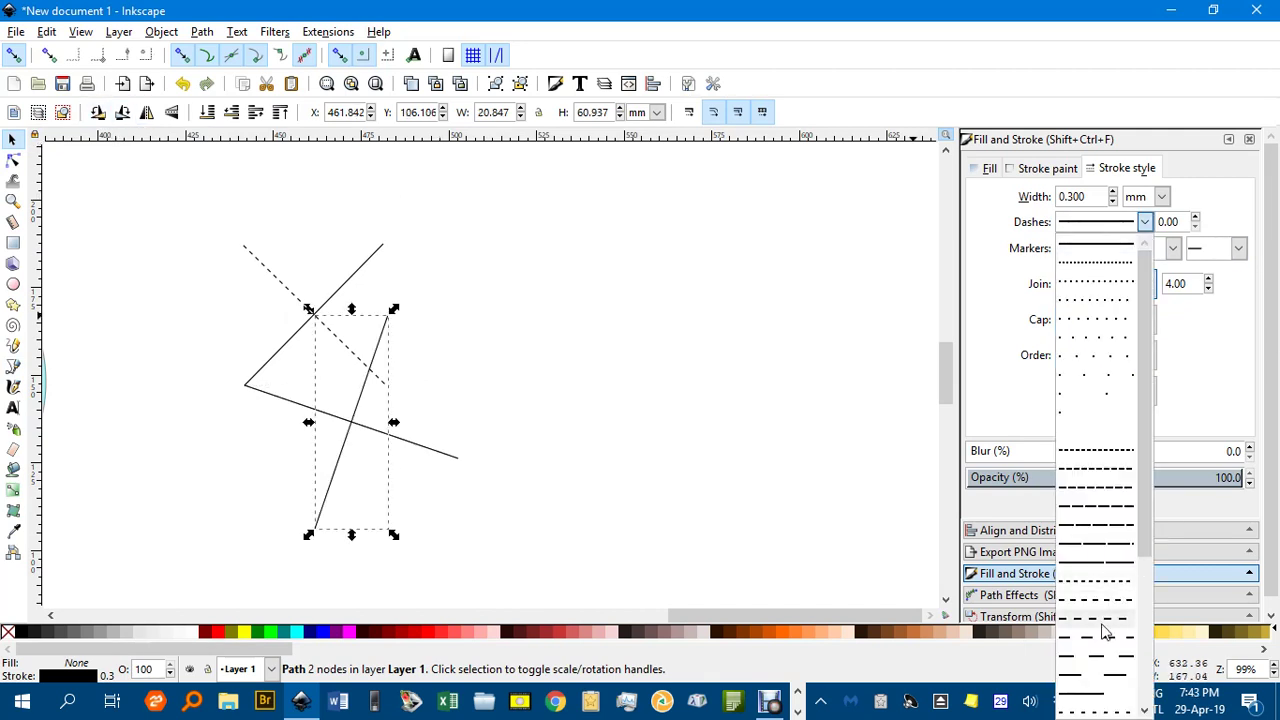
pyautogui.click(1102, 626)
pyautogui.click(13, 142)
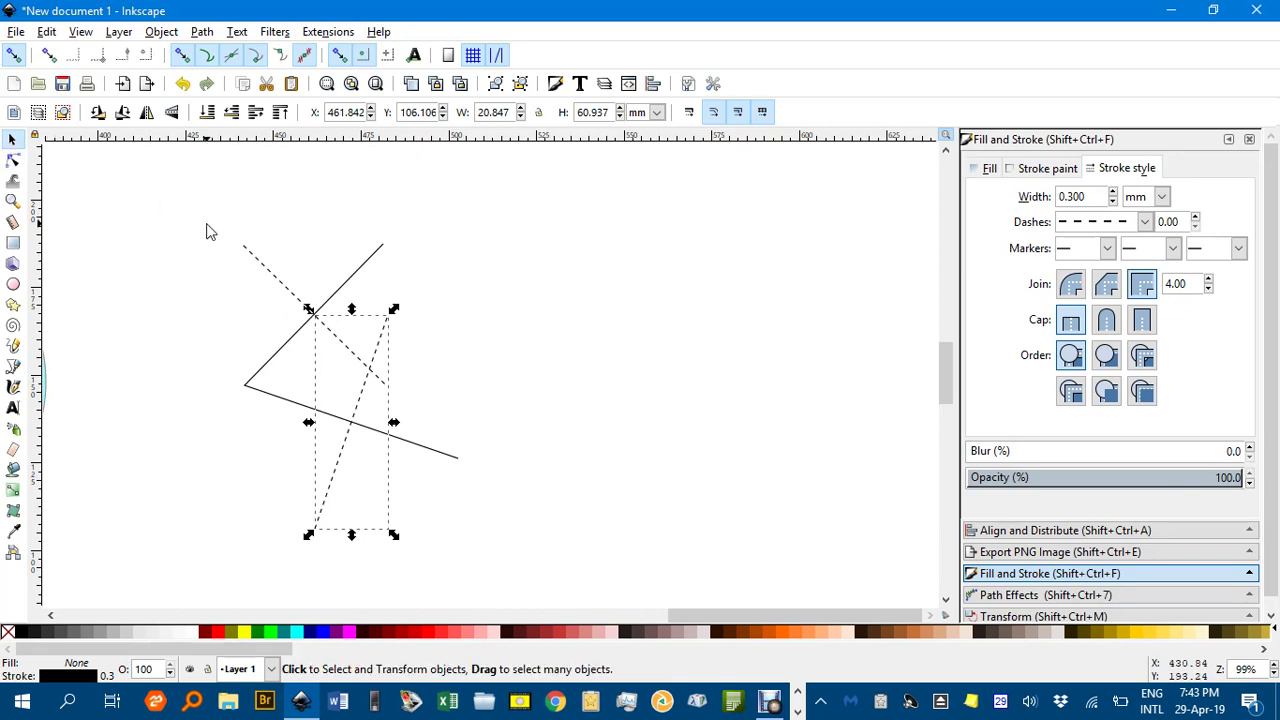
pyautogui.click(486, 363)
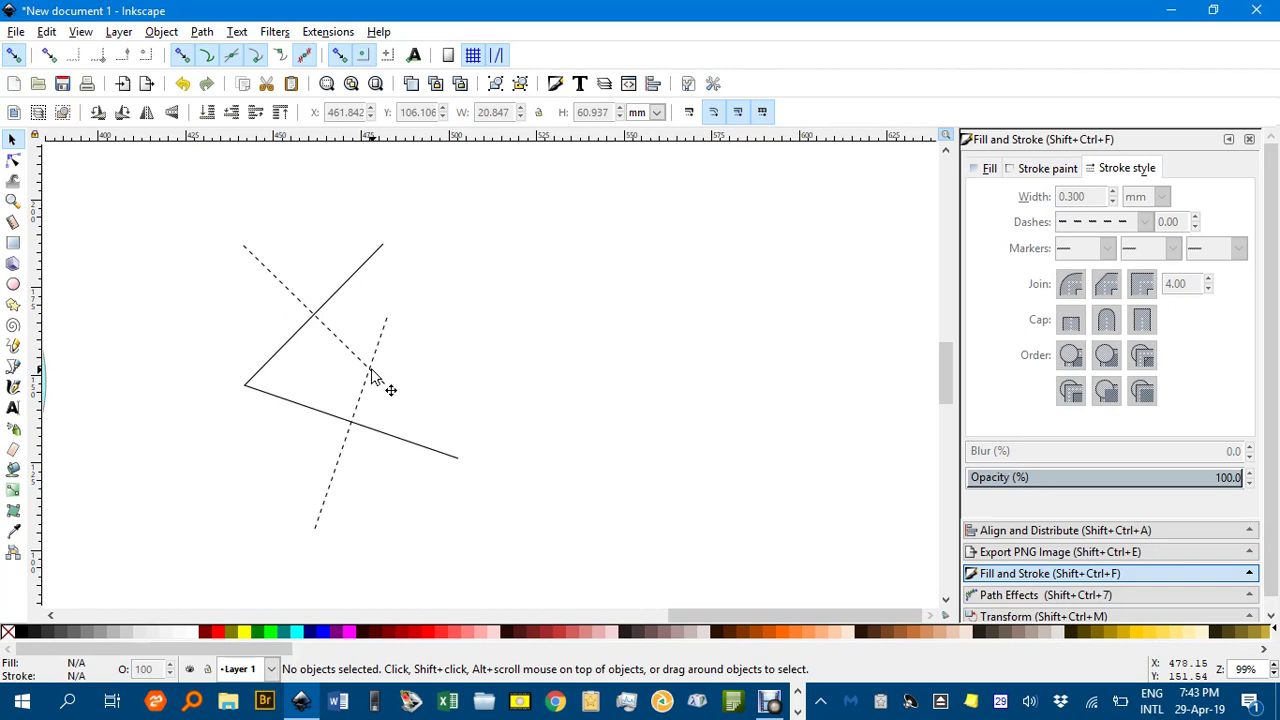
# - Draw a short line from the vertex to the bisectors' crossing and shift it to start there
pyautogui.press('b')
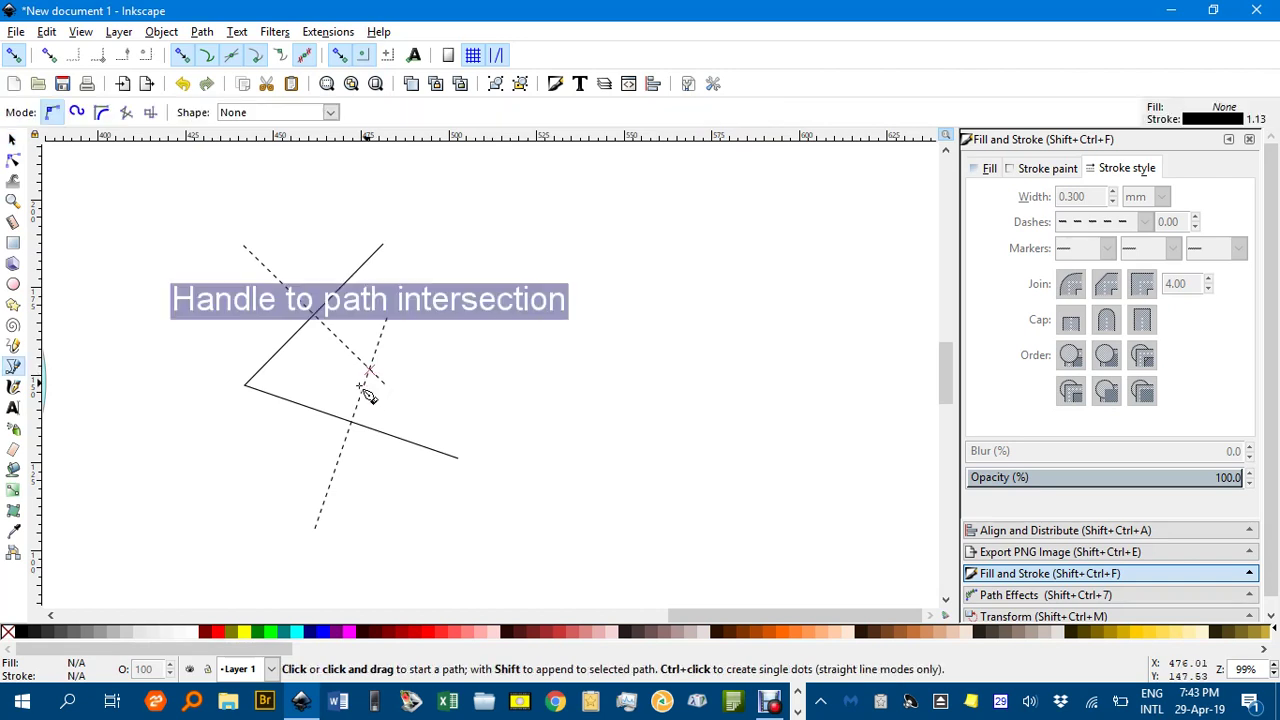
pyautogui.click(246, 386)
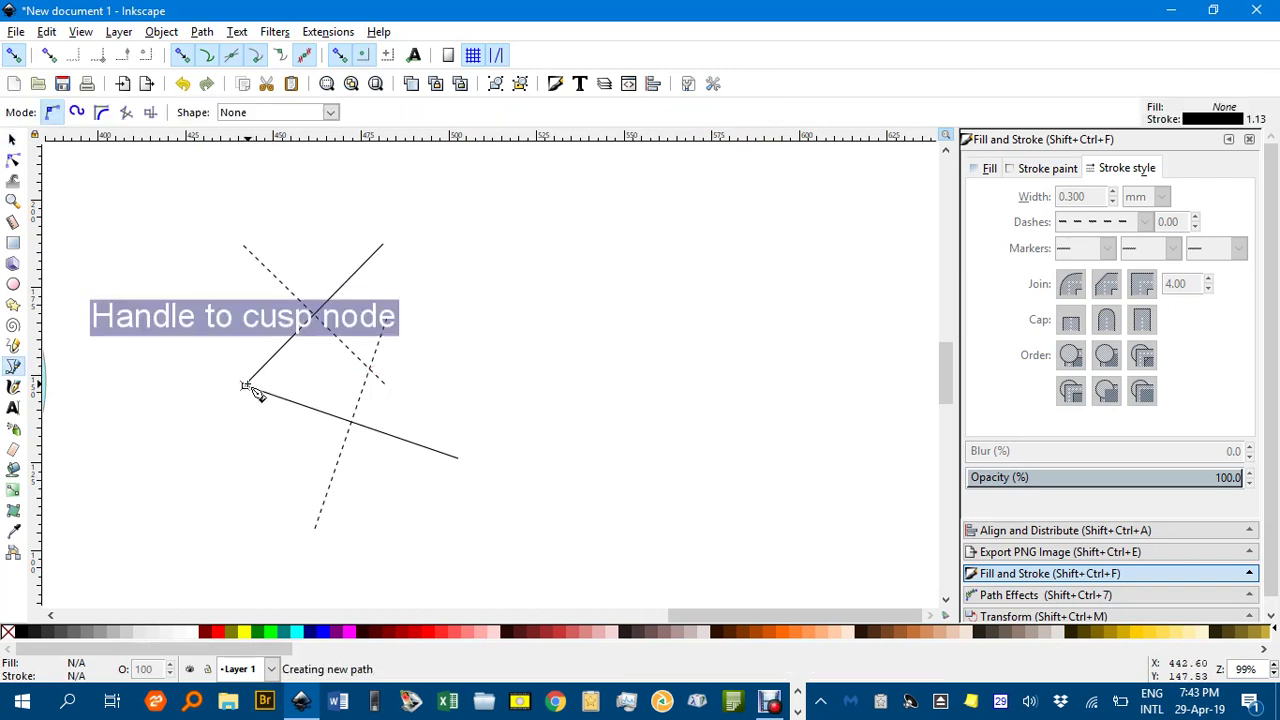
pyautogui.click(369, 372)
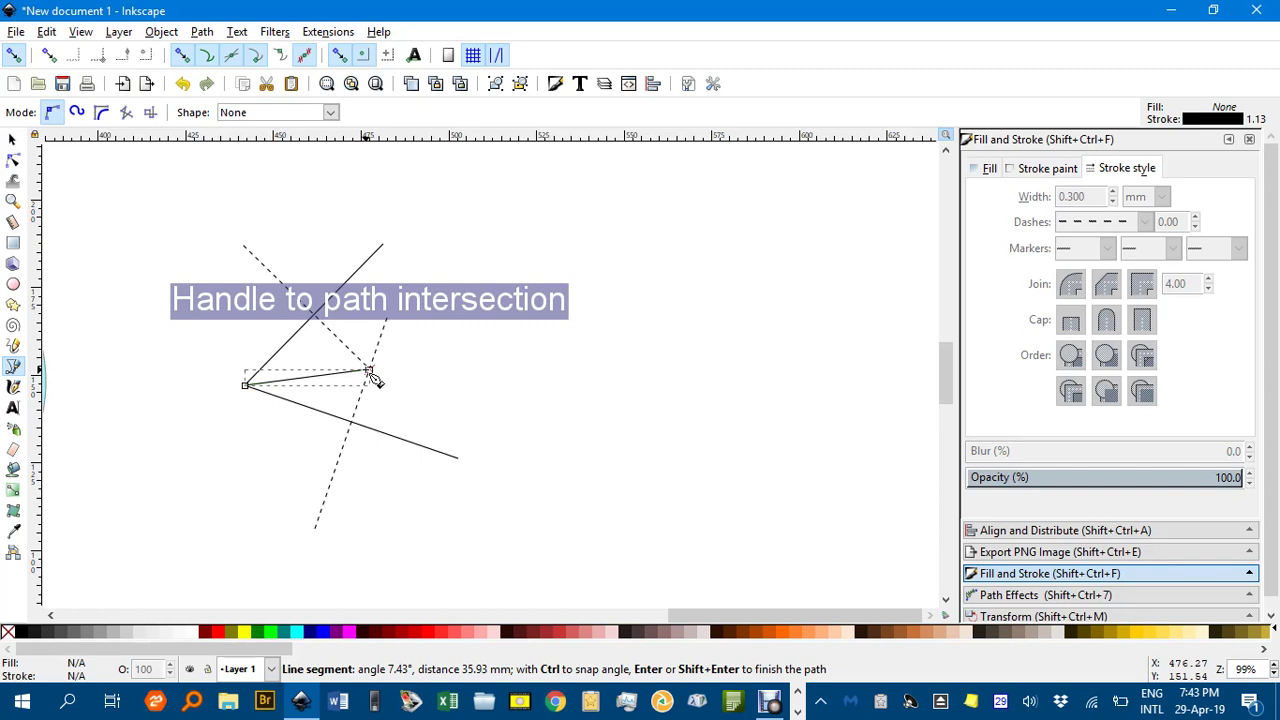
pyautogui.press('Return')
pyautogui.click(12, 142)
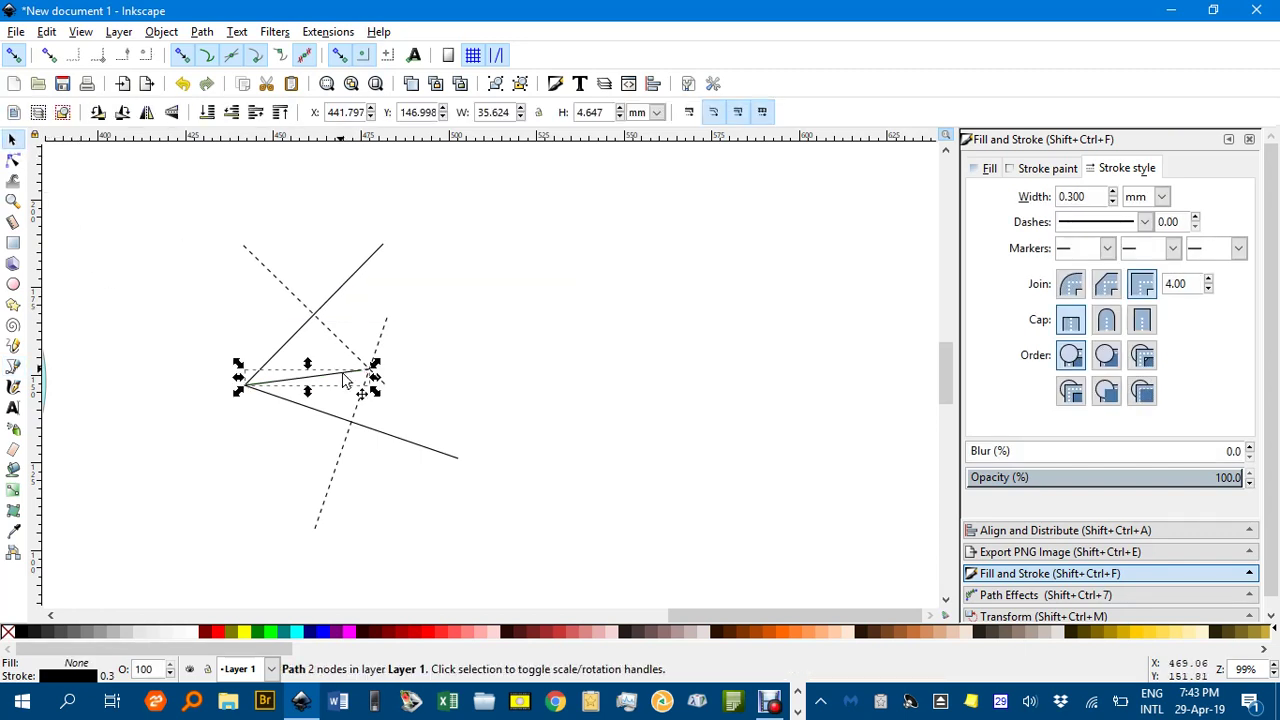
pyautogui.moveTo(340, 385); pyautogui.dragTo(470, 365)
pyautogui.click(614, 377)
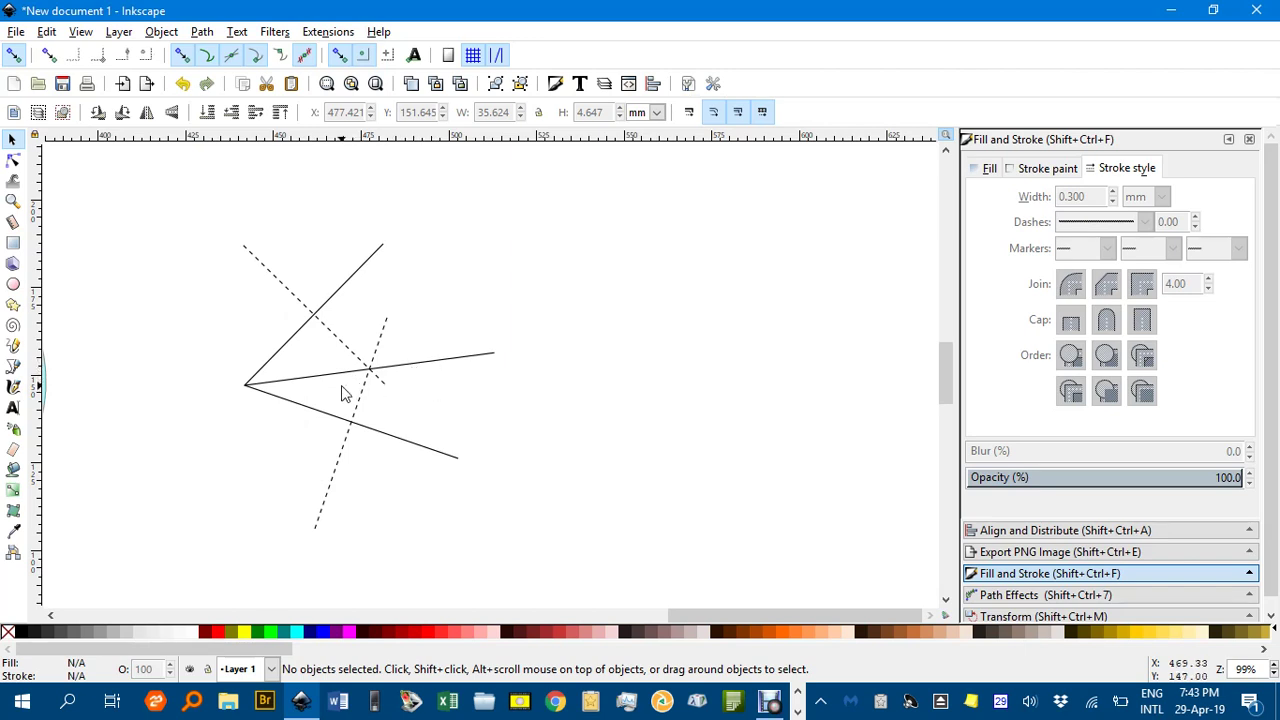
# - Draw a line from the vertex past the crossing and thicken its stroke to 0.800 mm
pyautogui.press('b')
pyautogui.click(247, 387)
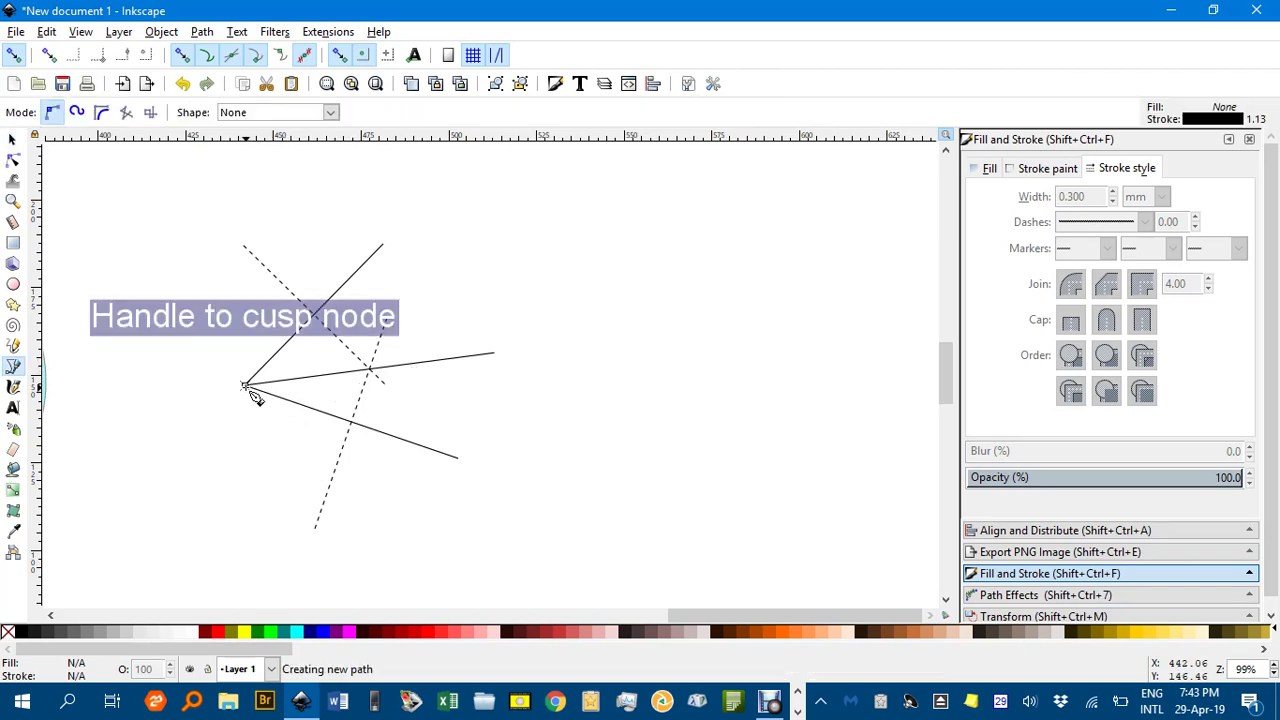
pyautogui.doubleClick(495, 355)
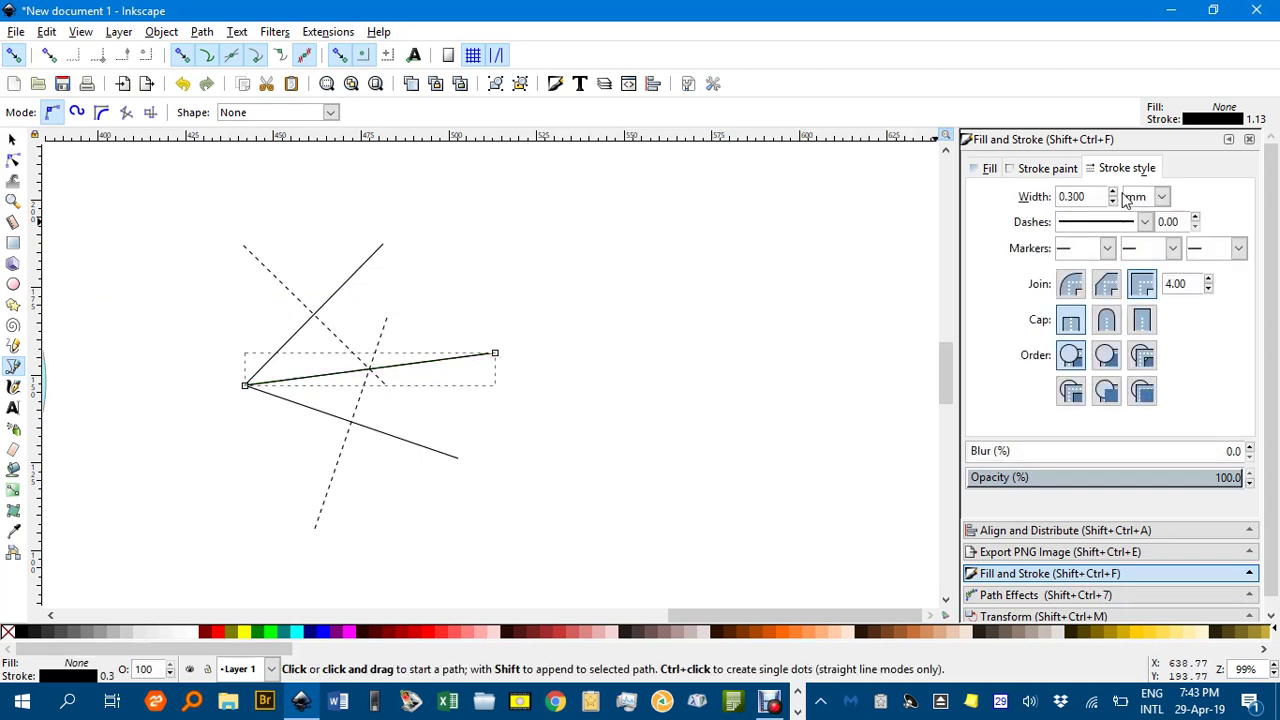
pyautogui.click(1113, 192)
pyautogui.click(1113, 192)
pyautogui.click(1113, 192)
pyautogui.click(1113, 192)
pyautogui.click(1113, 192)
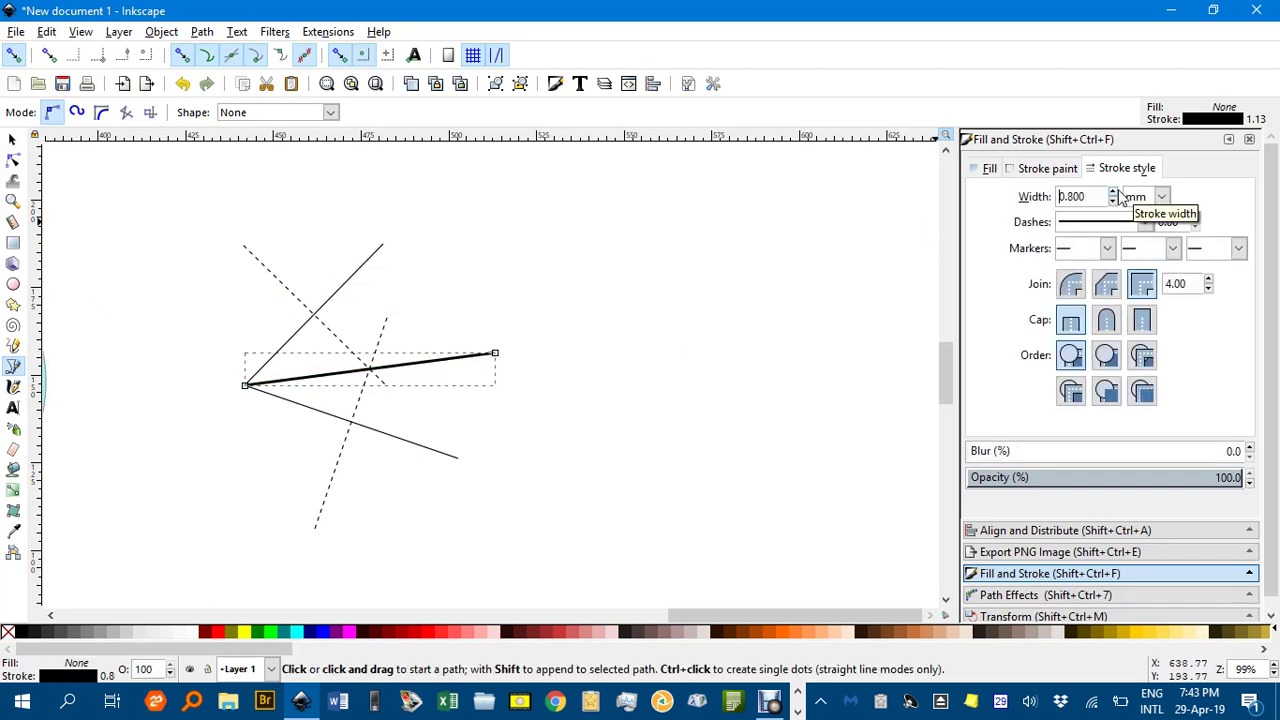
pyautogui.click(12, 139)
pyautogui.click(288, 245)
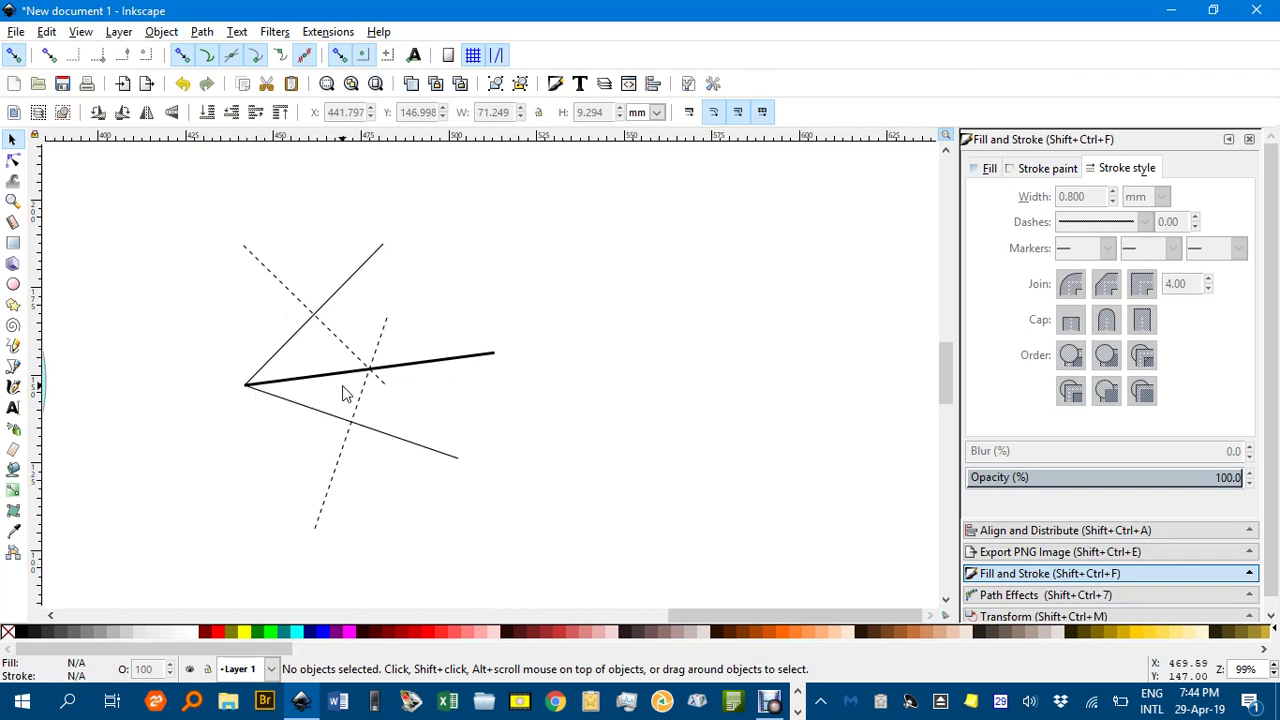
pyautogui.press('e')
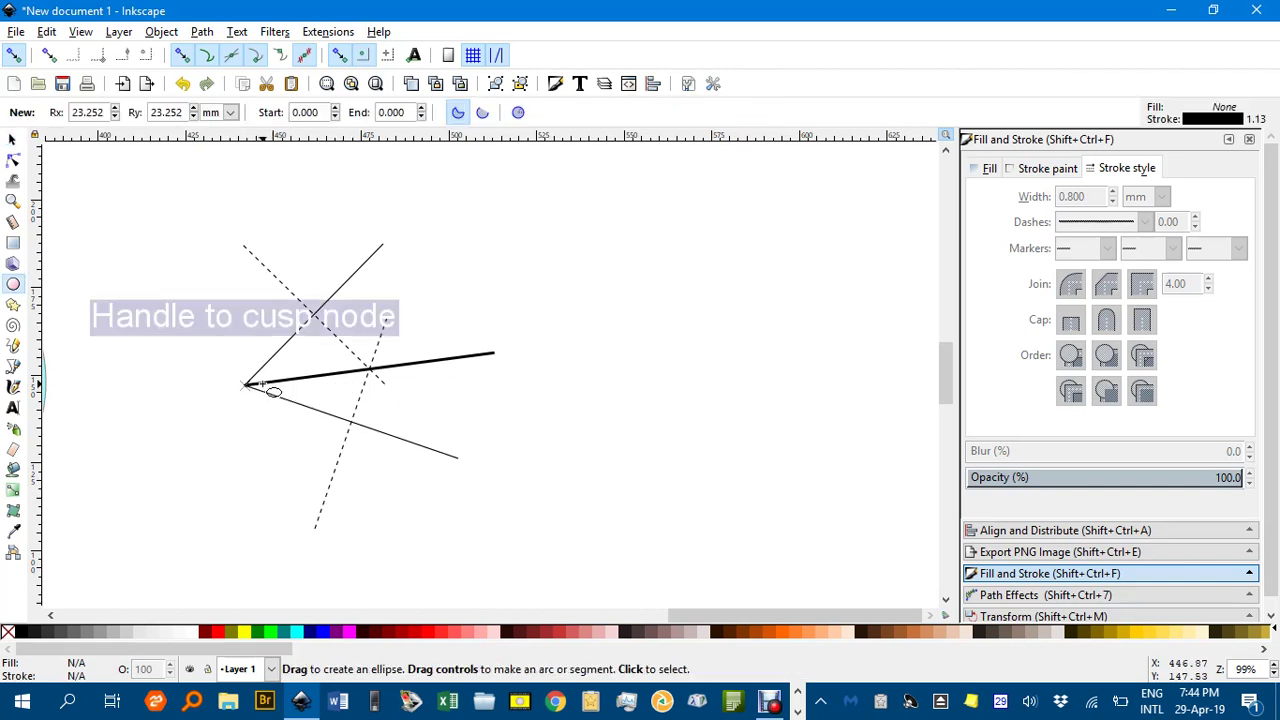
# - Draw a 71.853 mm circle from the vertex to the thick line's far end
pyautogui.press('ctrl')
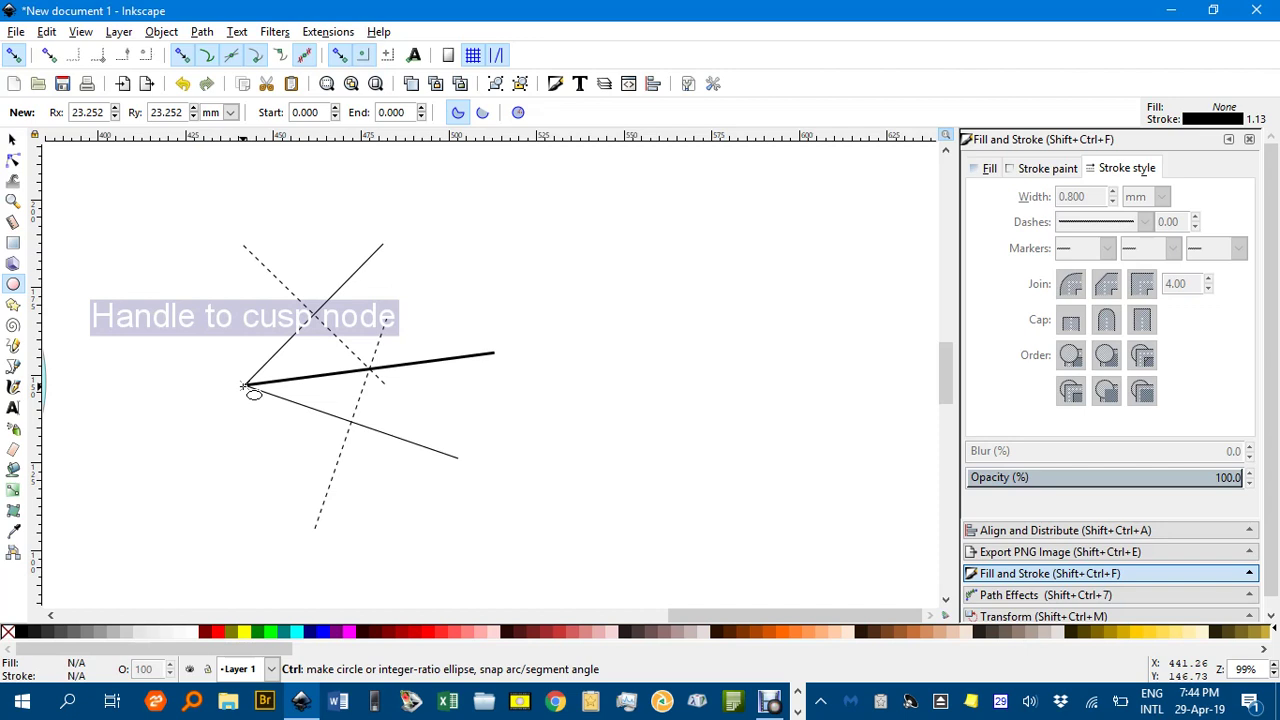
pyautogui.moveTo(243, 385); pyautogui.dragTo(491, 352)
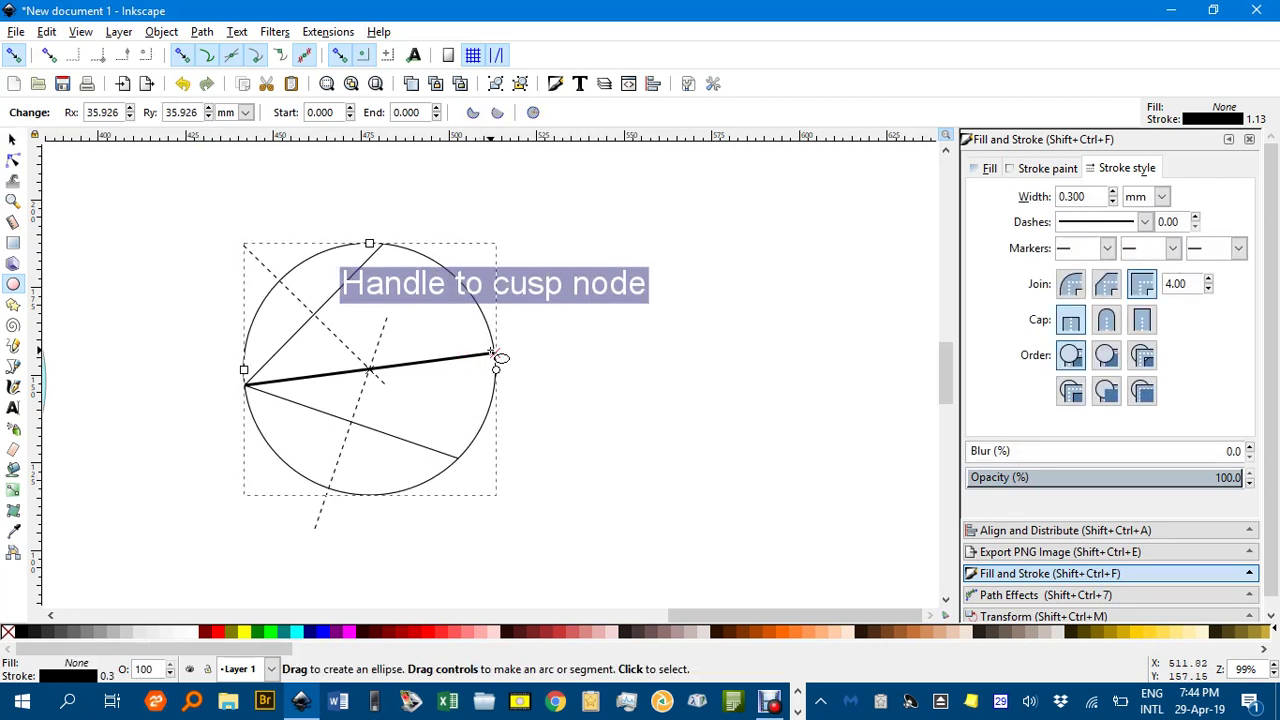
pyautogui.click(13, 140)
pyautogui.click(168, 209)
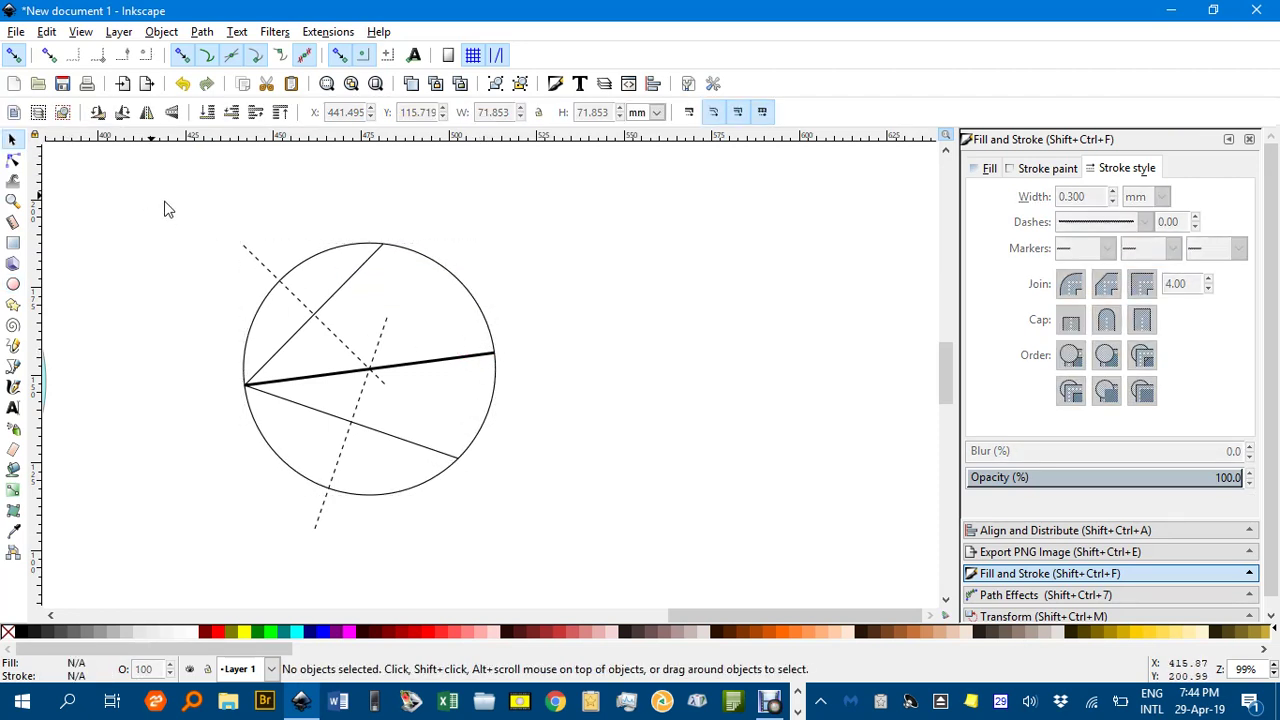